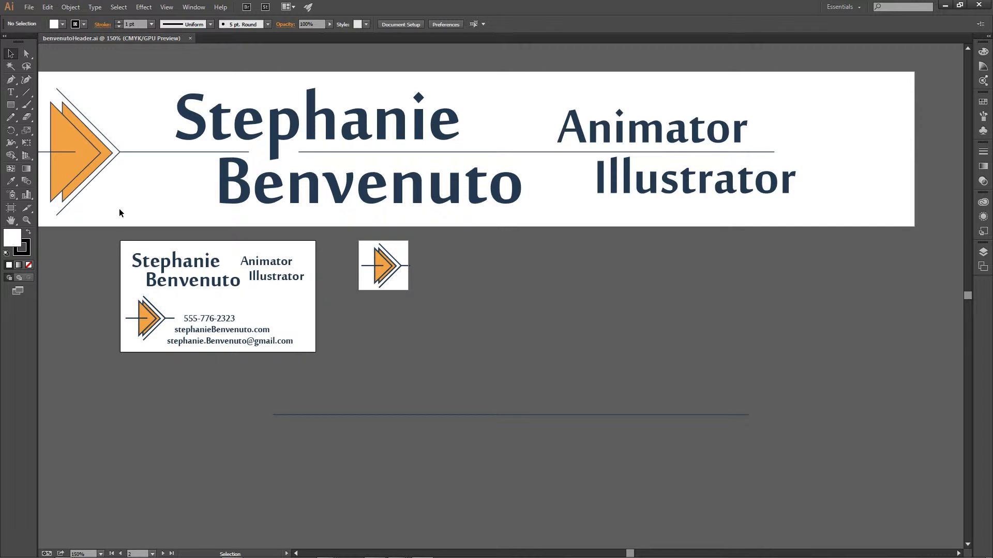
Create a new document with the Video and Film profile at the NTSC DV Widescreen size and close it again.
click(29, 8)
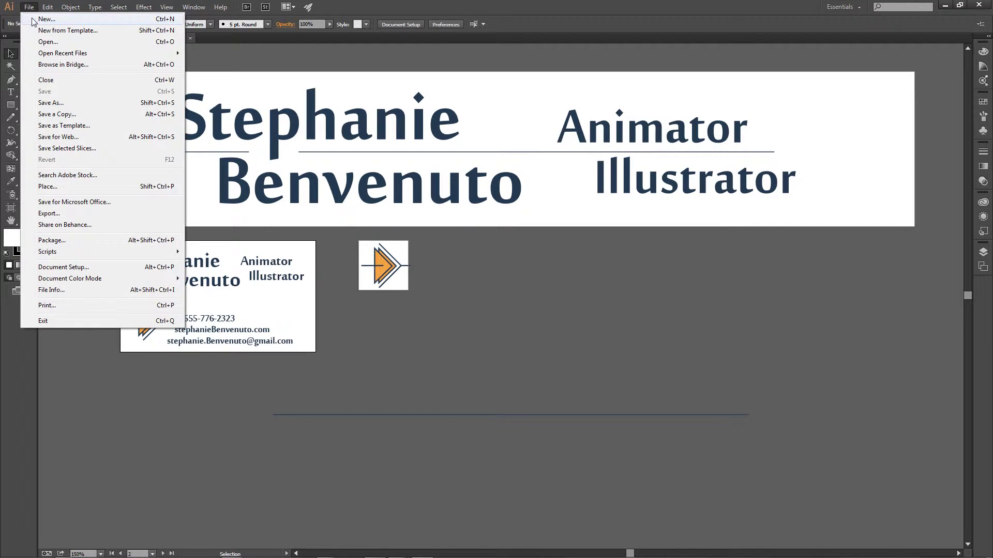
click(32, 19)
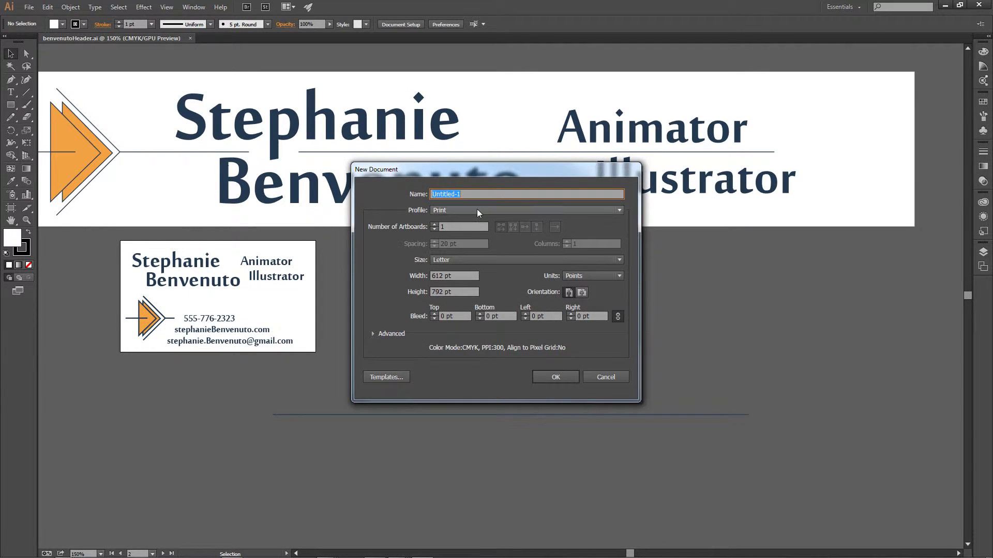
click(453, 210)
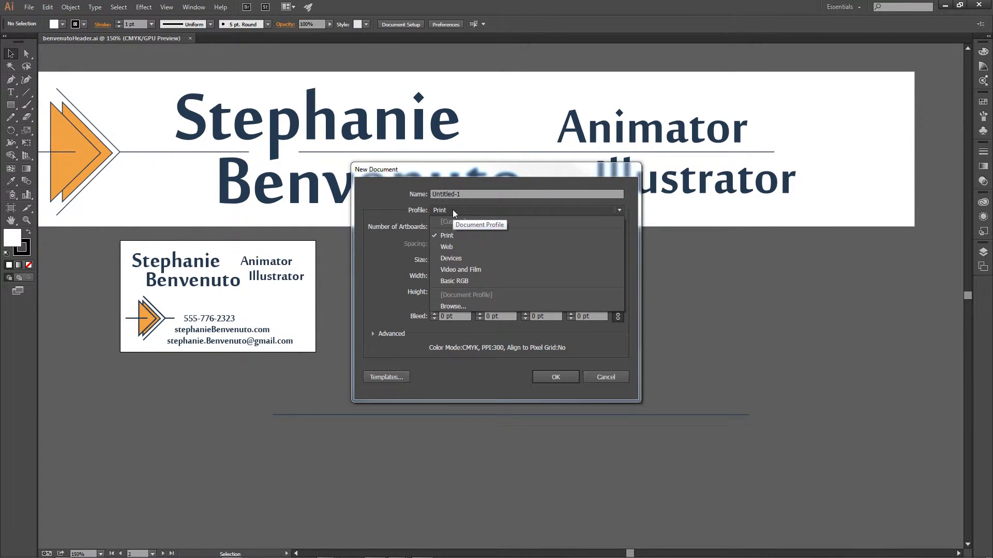
click(478, 271)
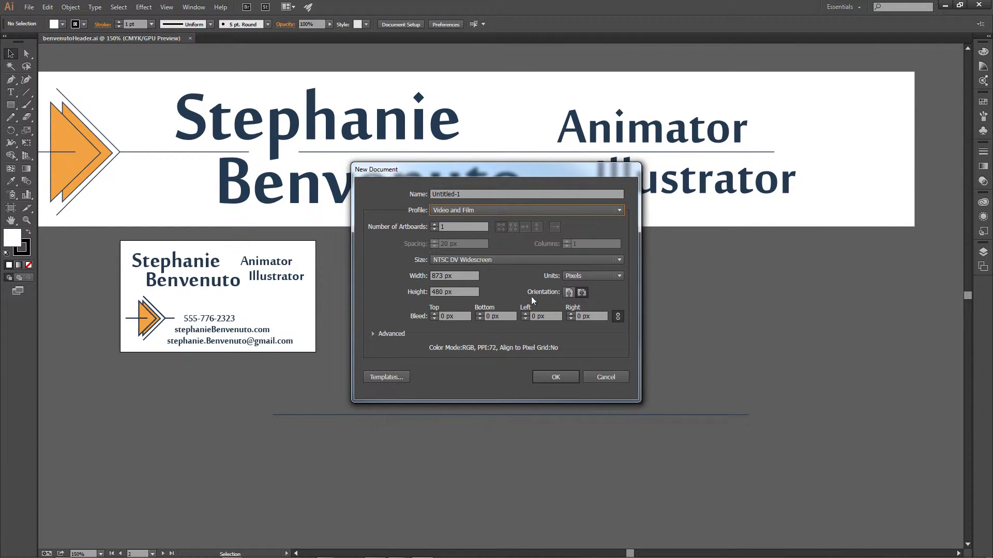
click(552, 378)
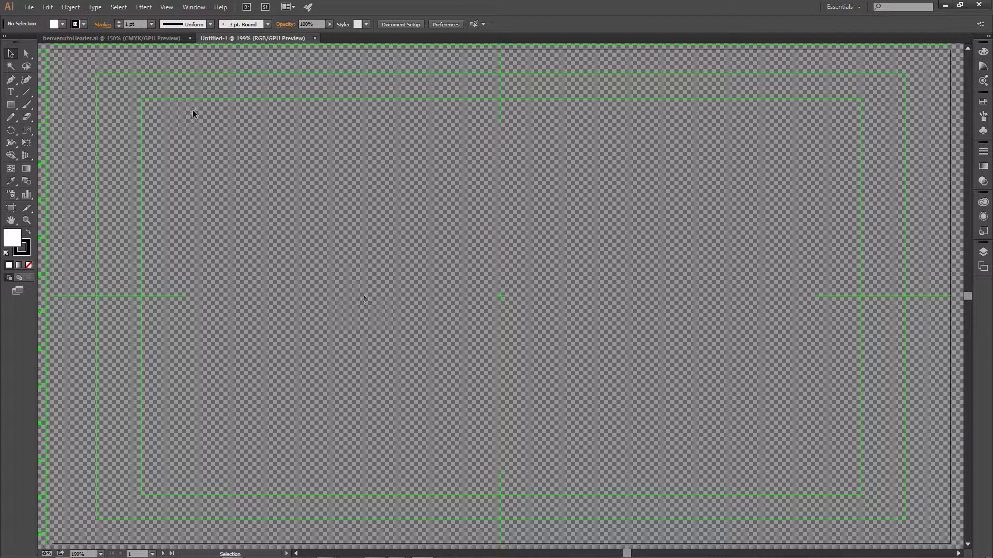
click(314, 38)
Create a new NTSC DV Widescreen document, 873 x 480 px, with the transparency grid set to Off.
click(29, 6)
click(37, 21)
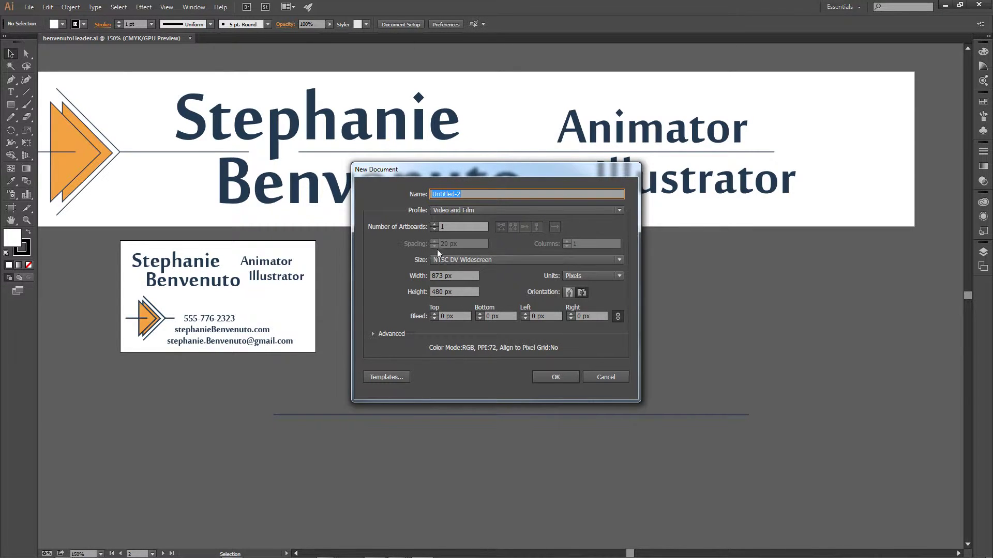
click(373, 334)
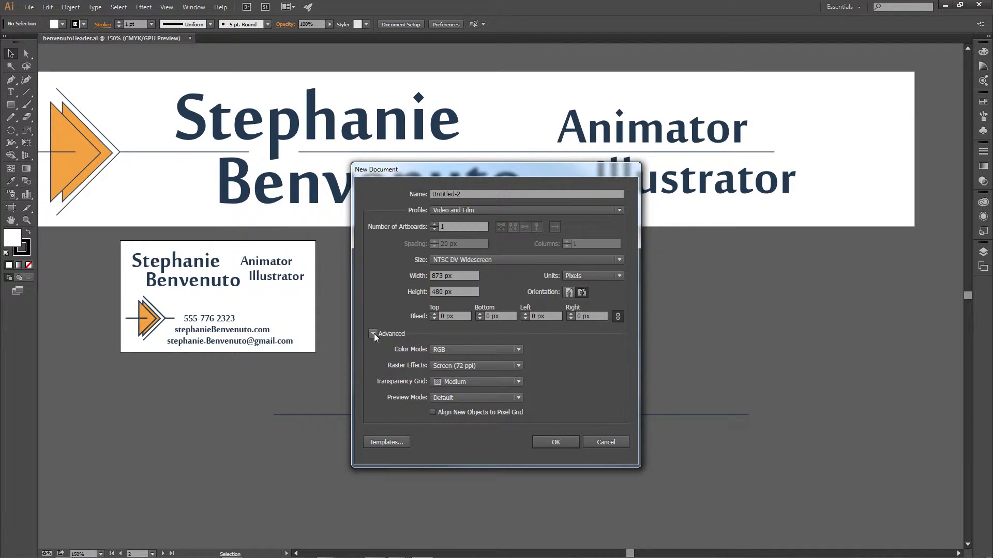
click(471, 383)
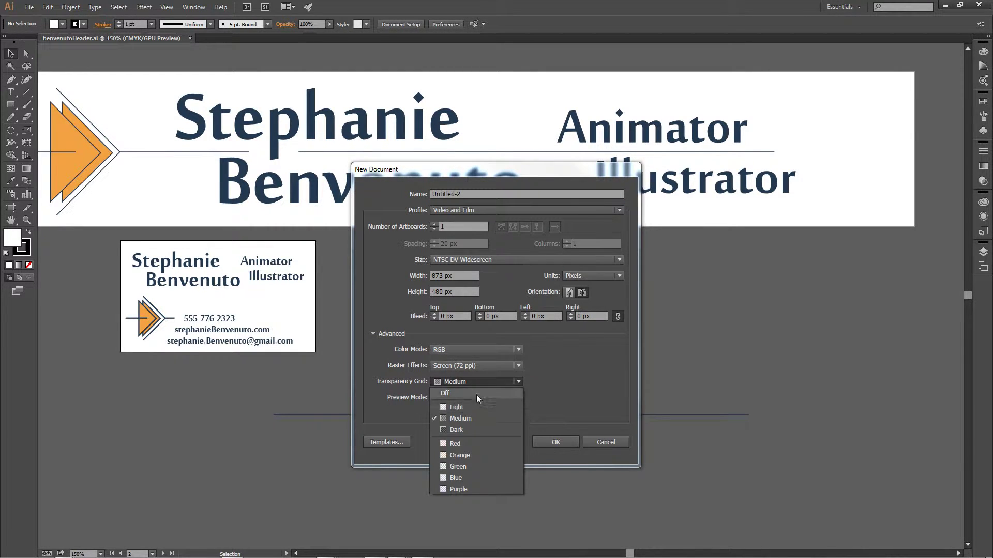
click(475, 394)
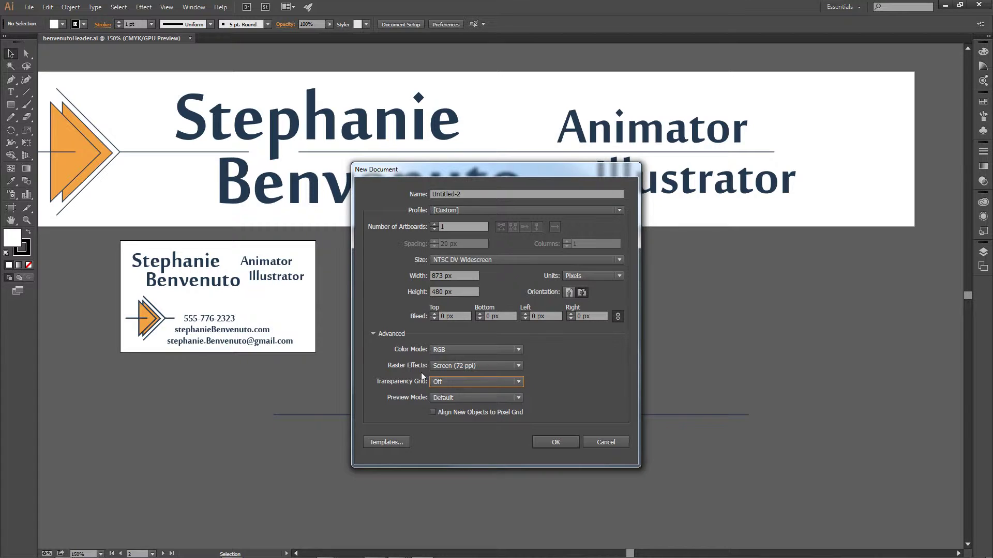
click(373, 334)
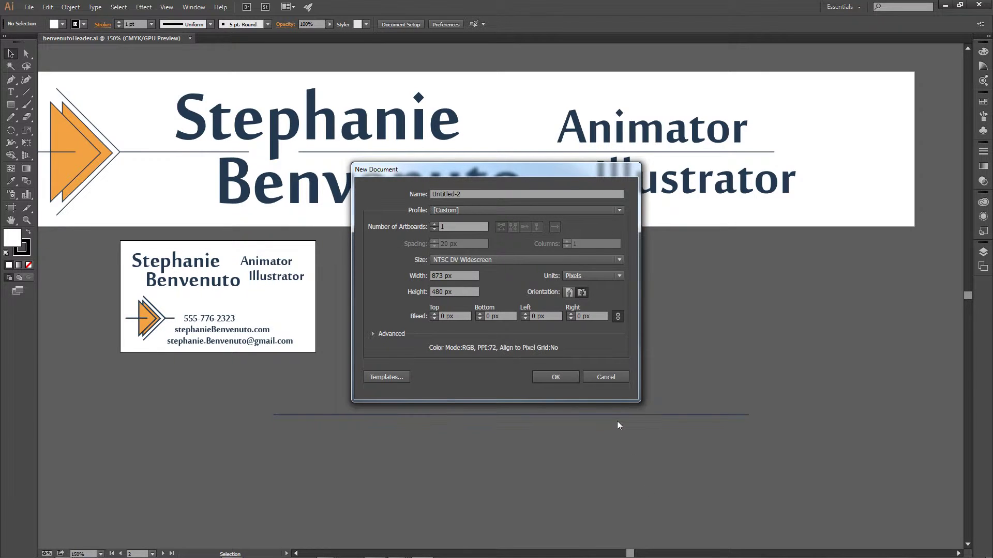
click(552, 377)
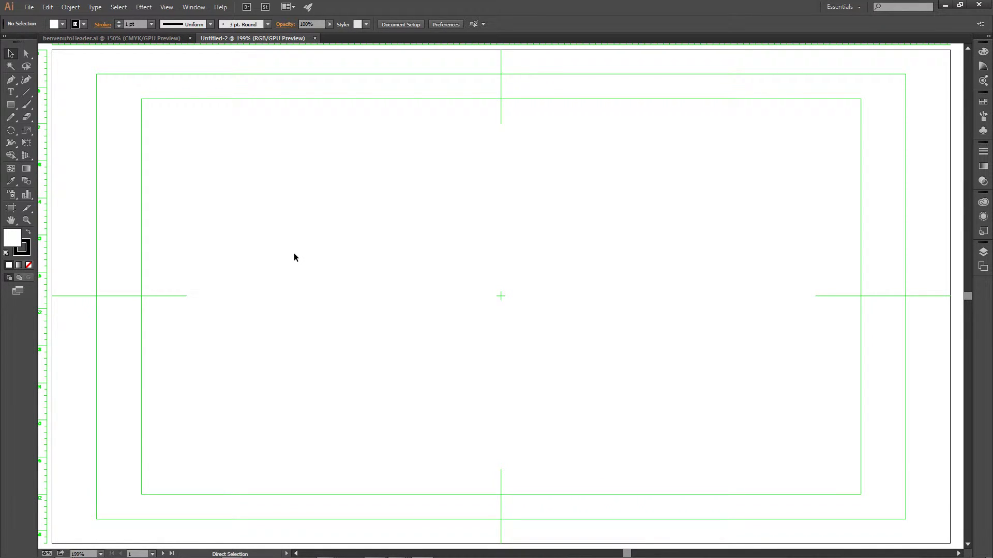
Turn off Smart Guides and lock the document's guides.
key(ctrl+minus)
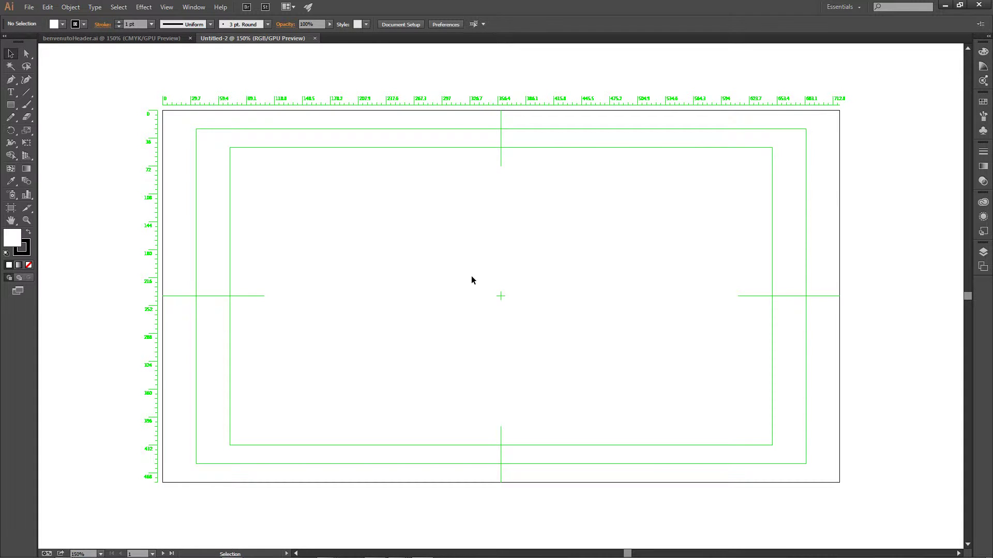
click(164, 6)
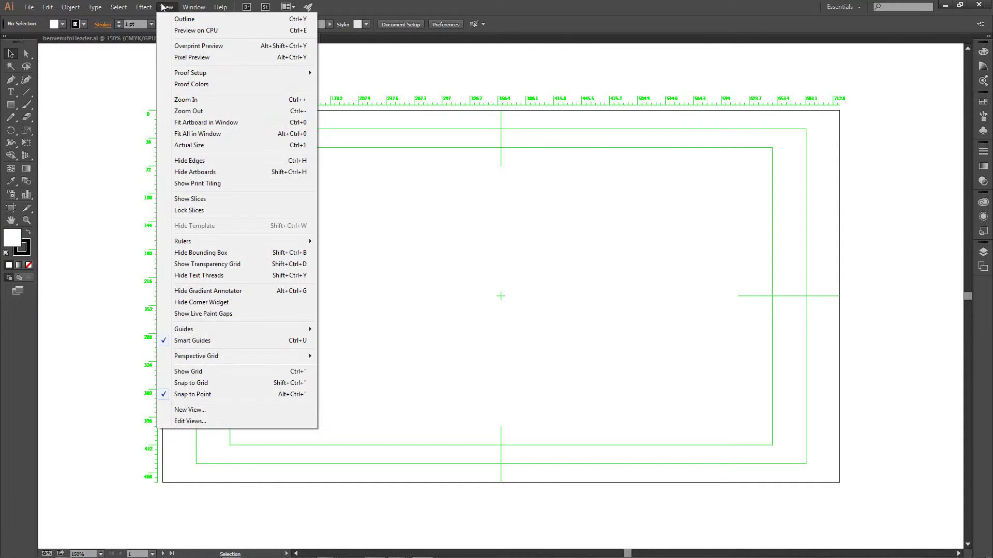
click(232, 340)
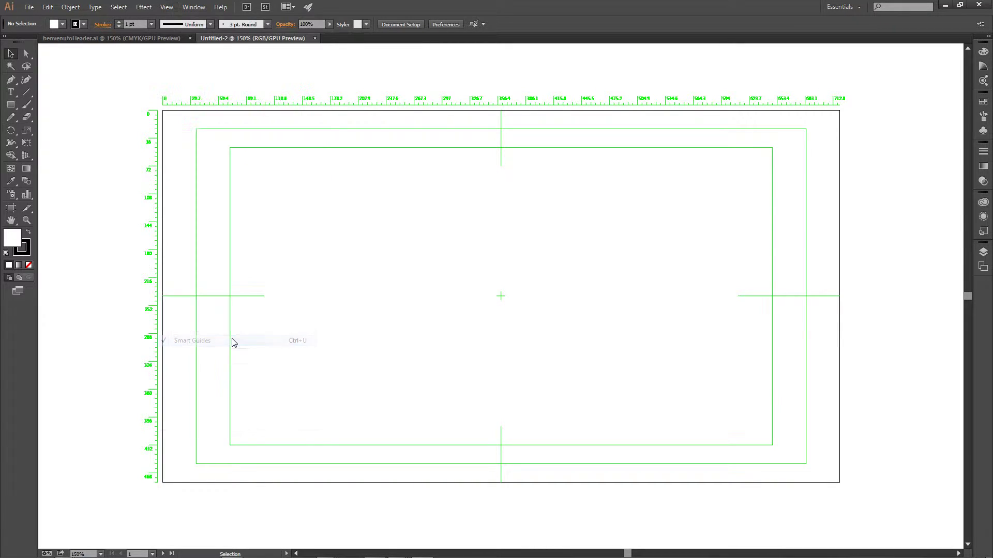
click(202, 9)
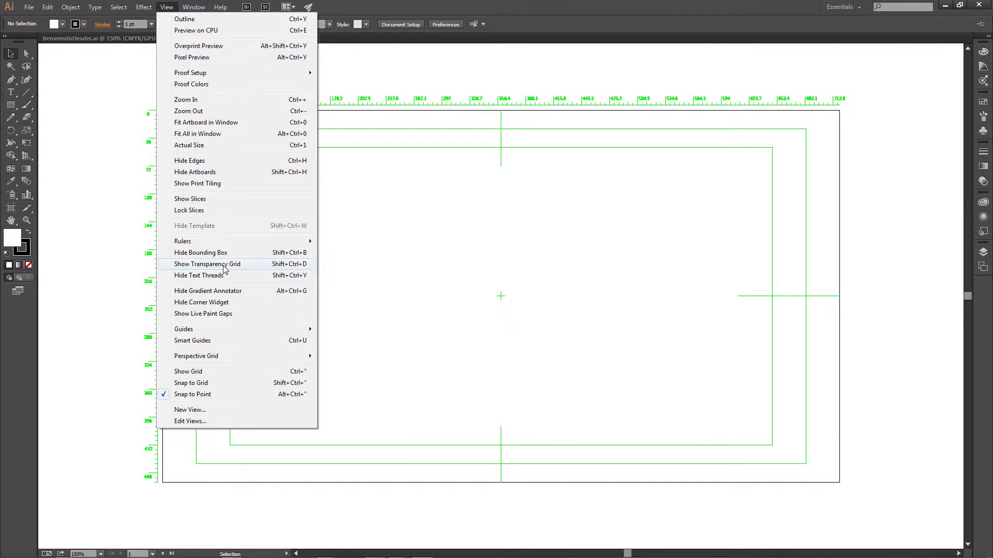
mouse_move(218, 331)
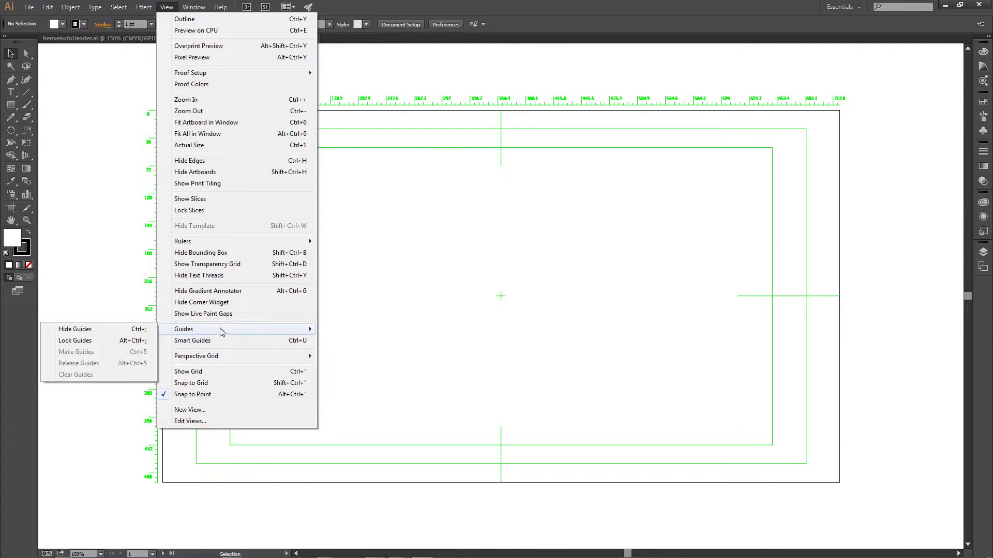
click(115, 341)
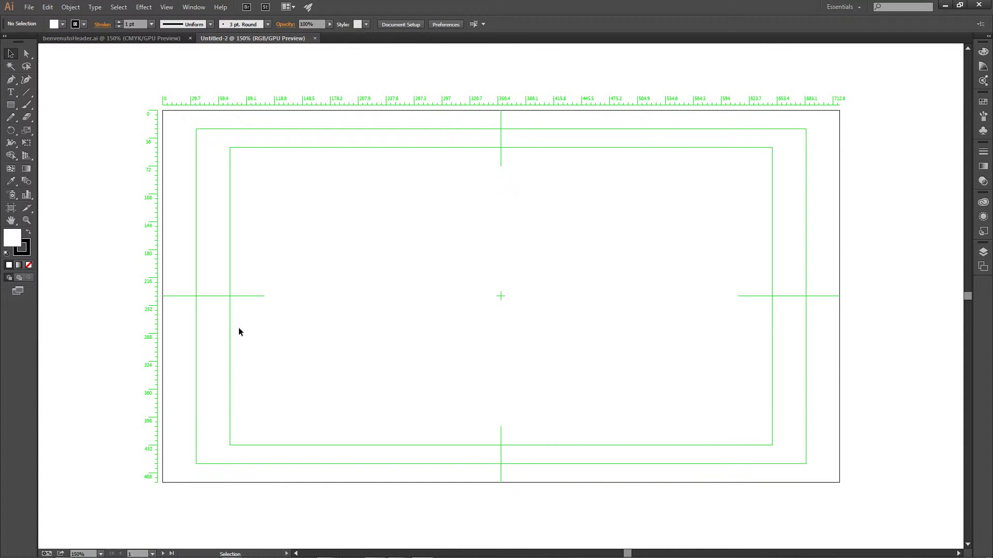
Turn Smart Guides back on for the document.
click(984, 254)
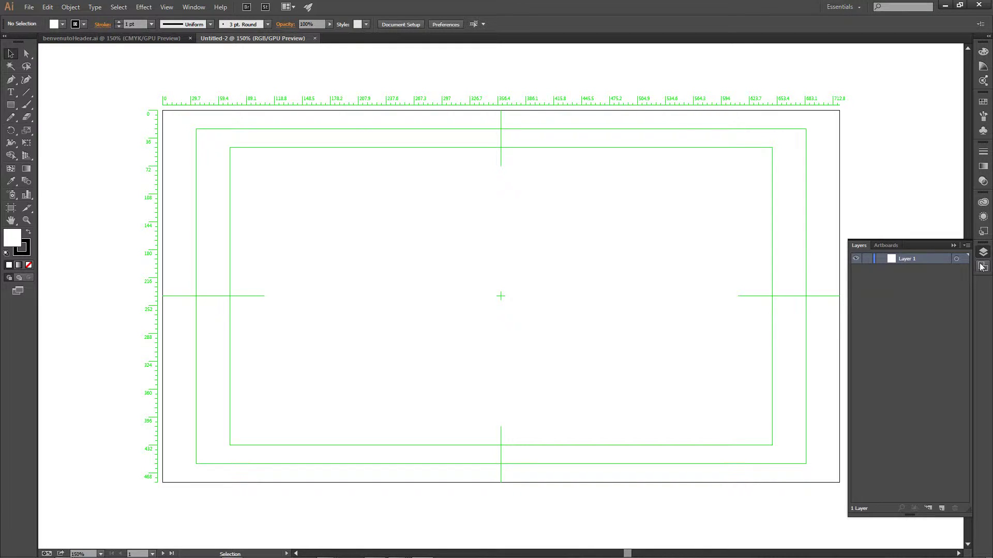
click(167, 7)
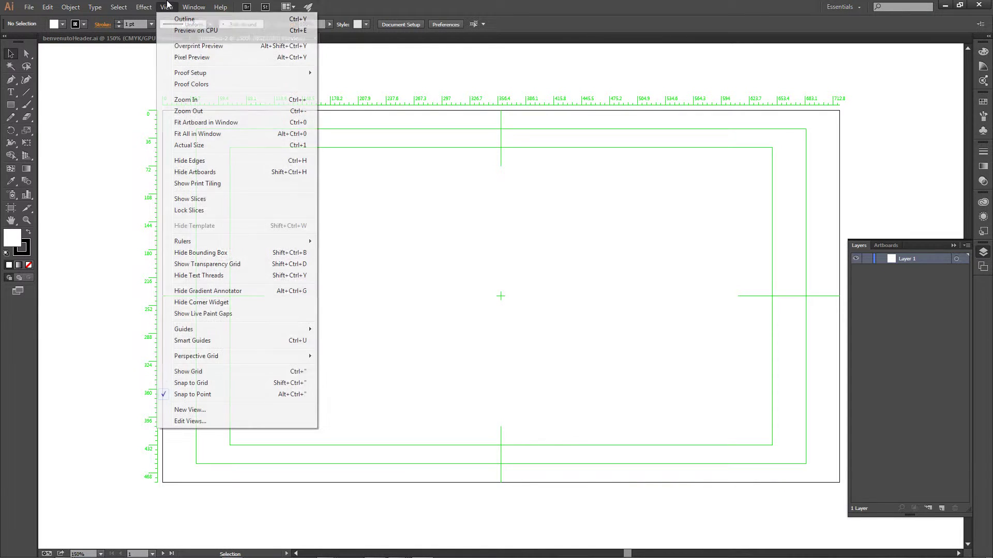
click(207, 340)
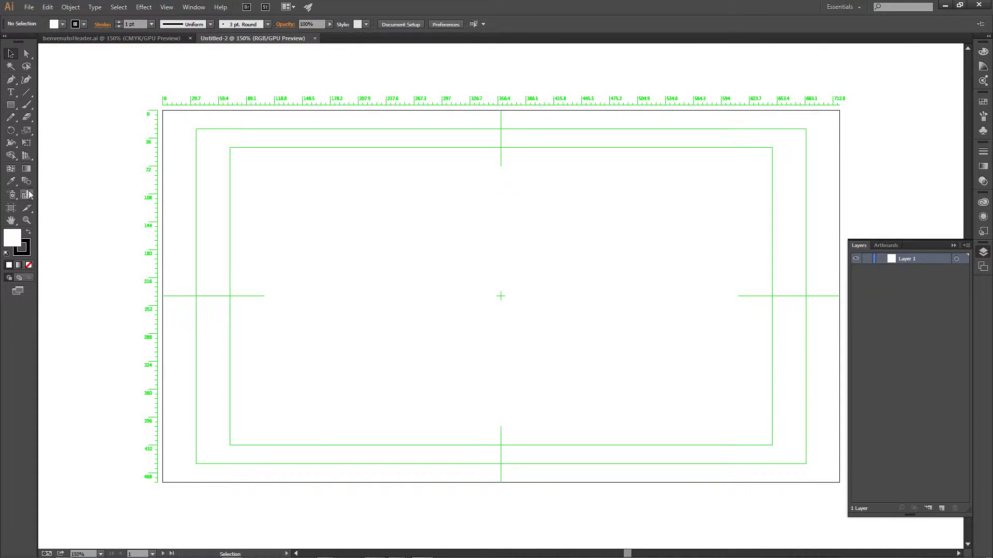
click(953, 245)
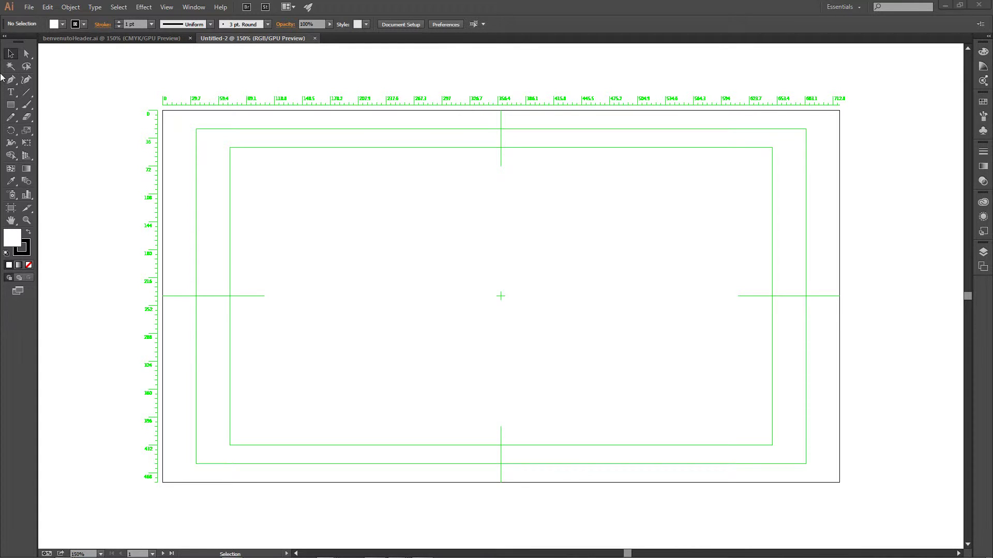
Activate the Rectangle tool and set the fill colour to a medium blue.
click(10, 106)
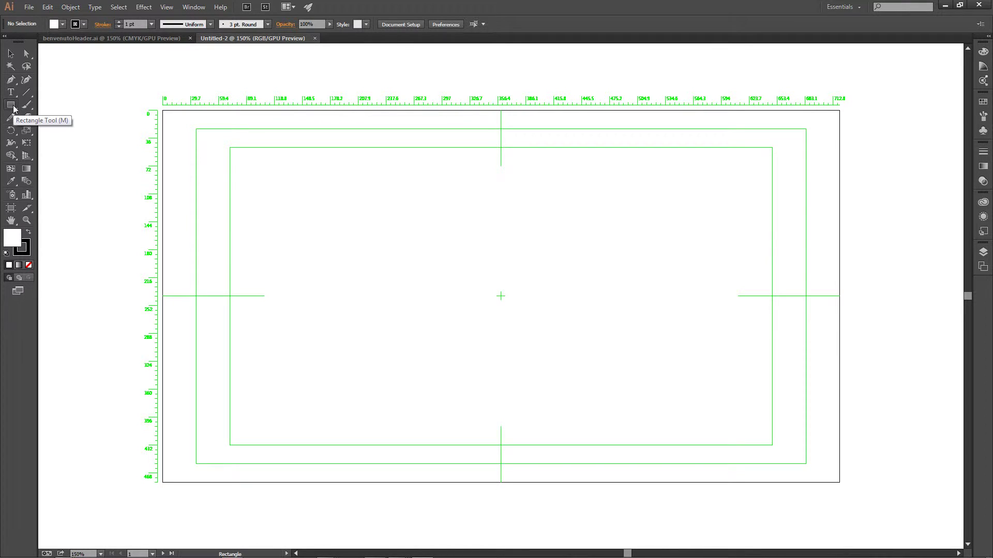
double_click(14, 236)
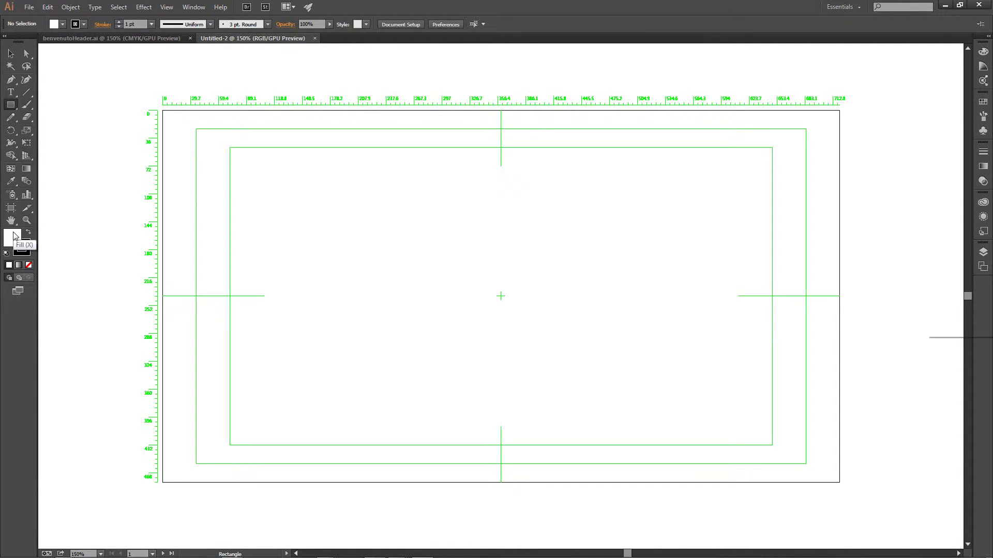
drag(972, 142, 651, 122)
click(638, 197)
click(577, 173)
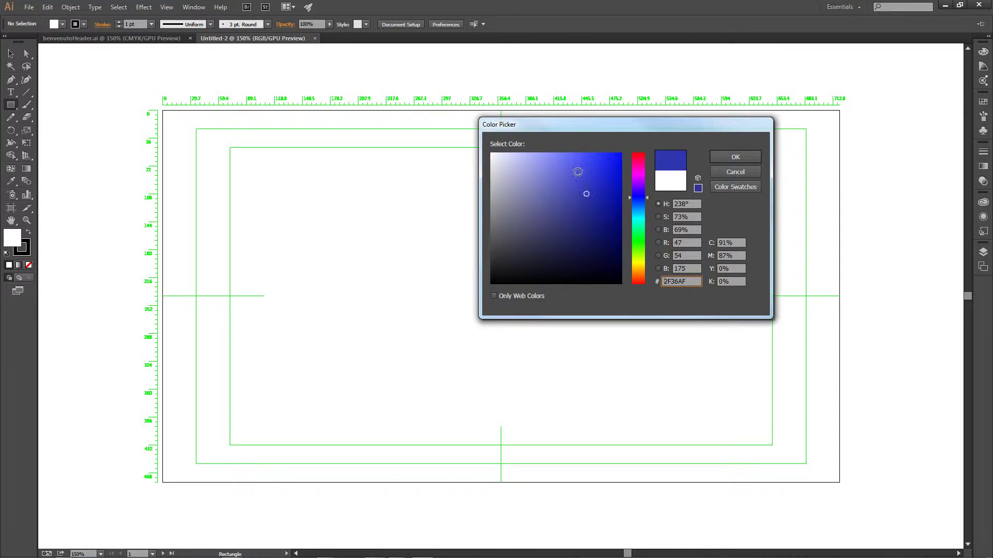
click(746, 156)
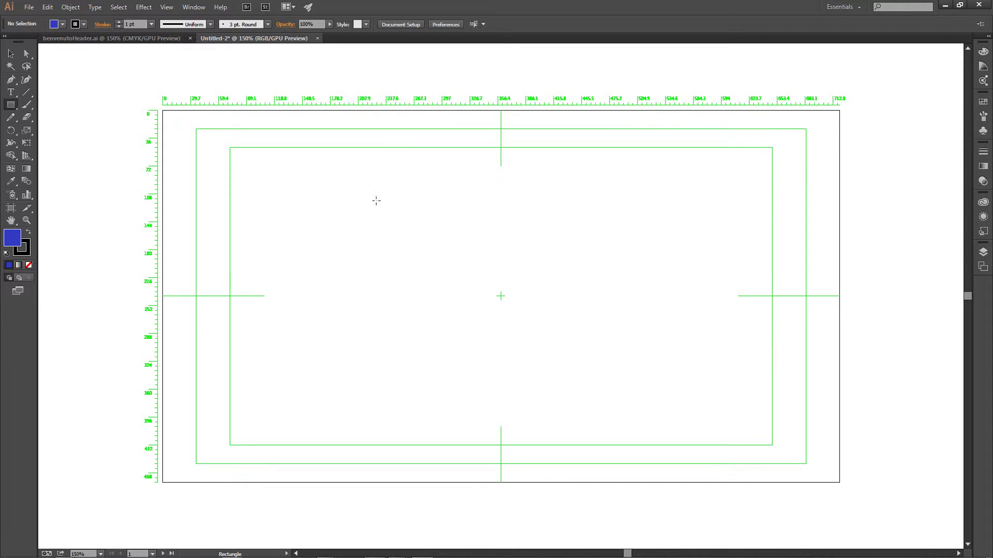
Draw a rectangle about 365 x 169 px slightly above the artboard's centre and deselect it.
drag(327, 197, 611, 328)
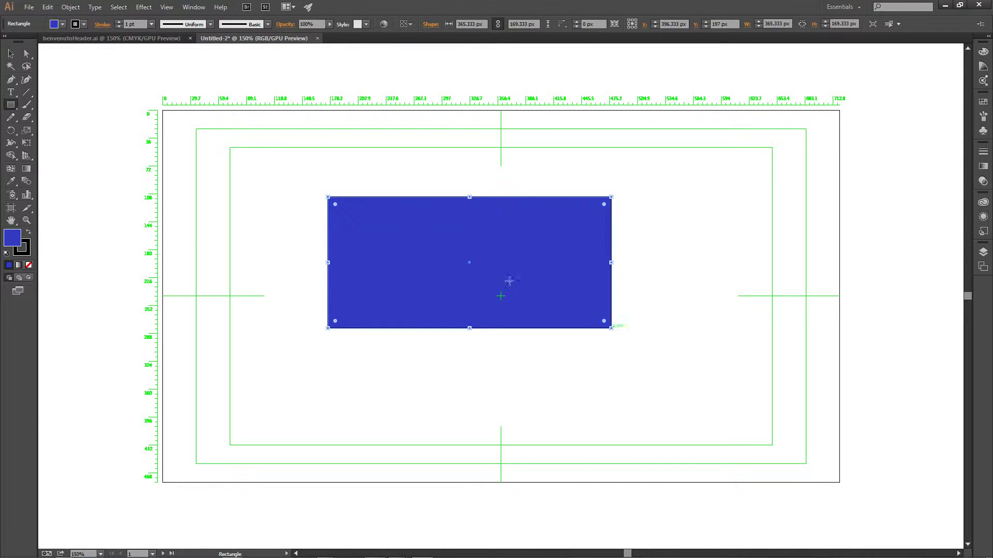
click(10, 54)
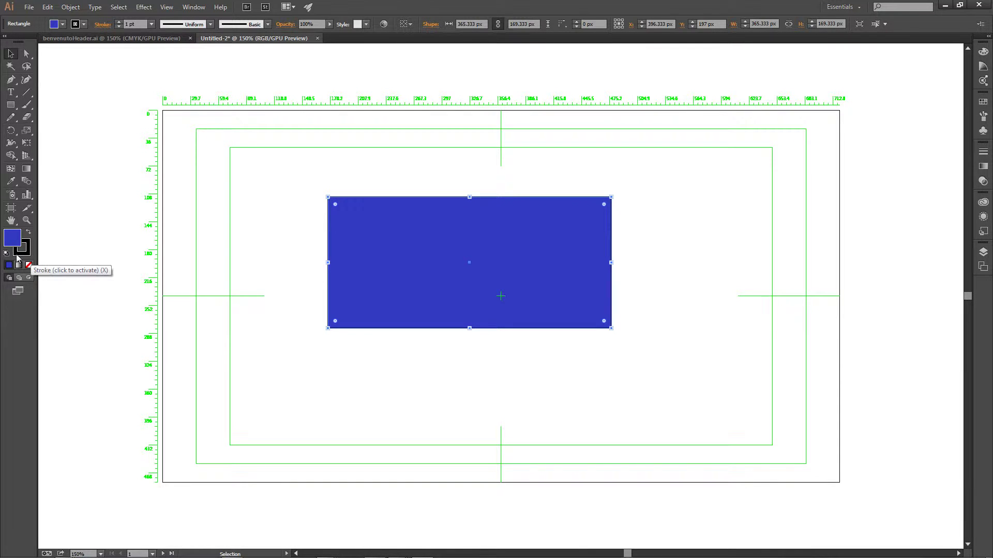
click(215, 252)
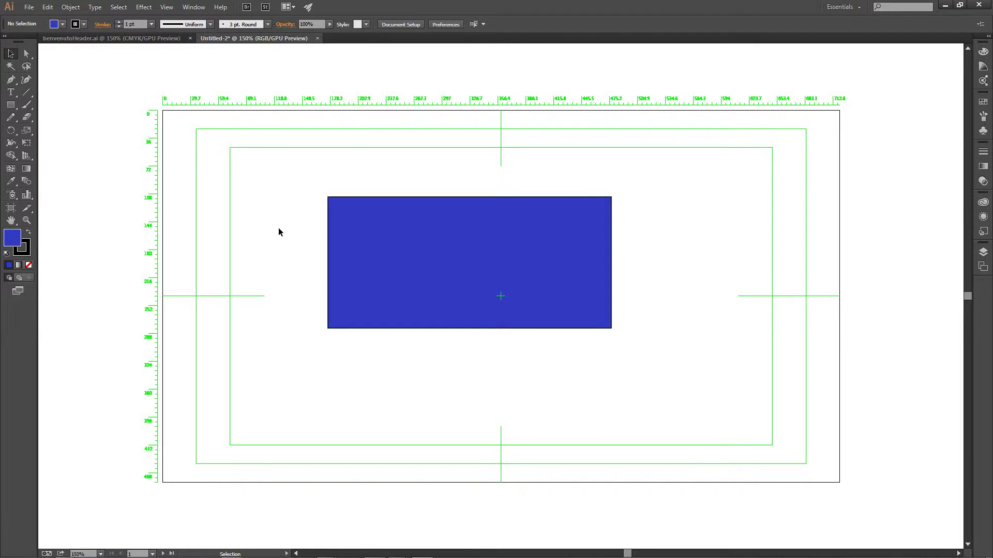
Set the blue rectangle's stroke weight to 4 pt.
click(382, 241)
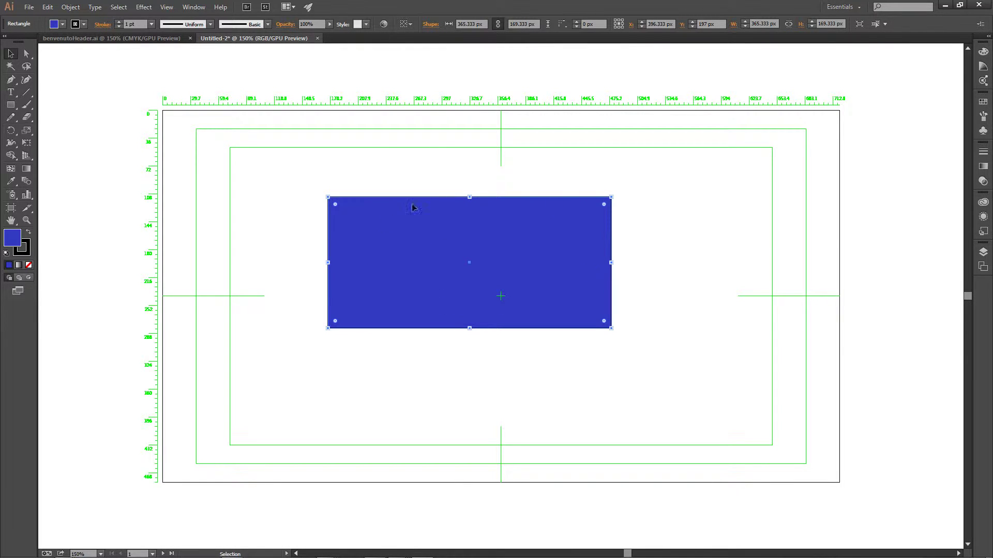
click(118, 22)
click(118, 23)
click(118, 22)
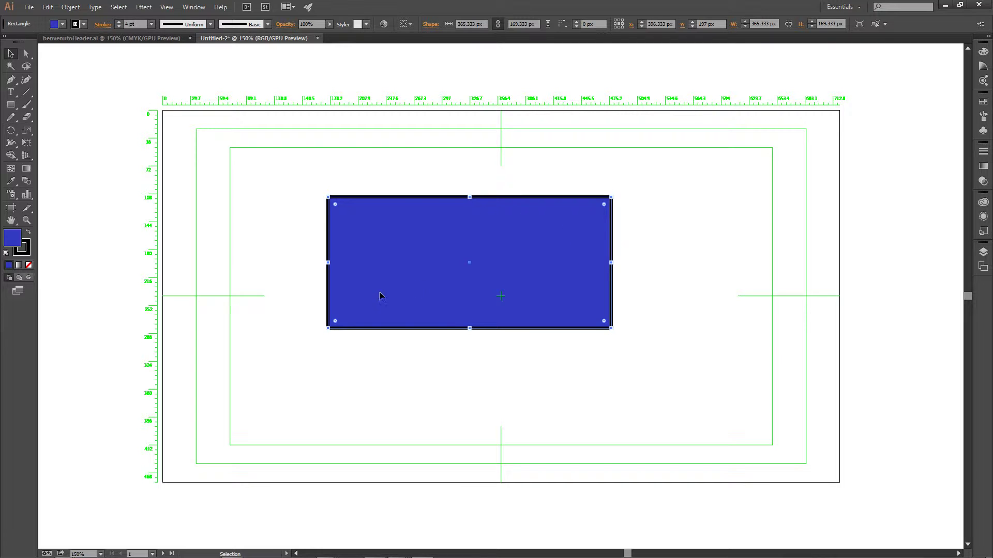
click(56, 24)
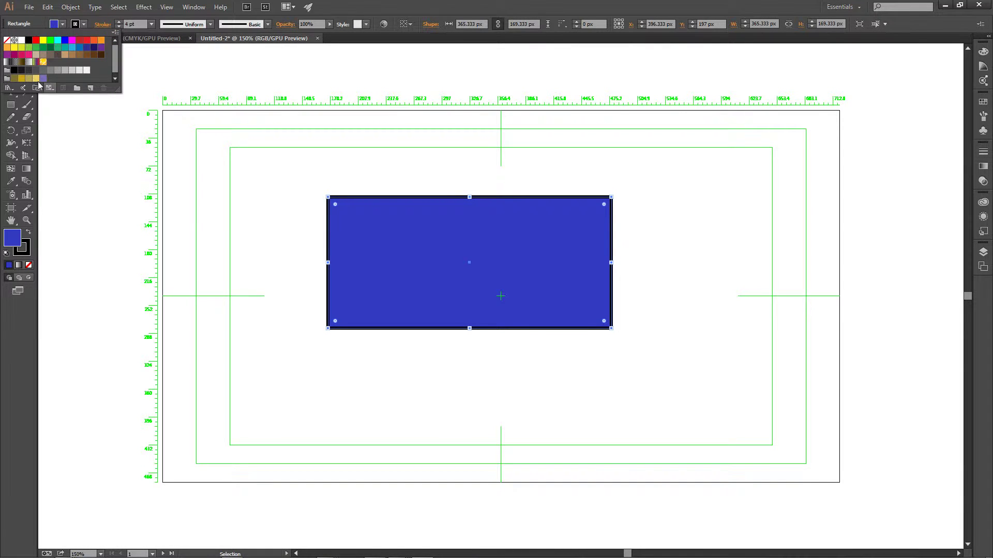
click(79, 27)
click(227, 152)
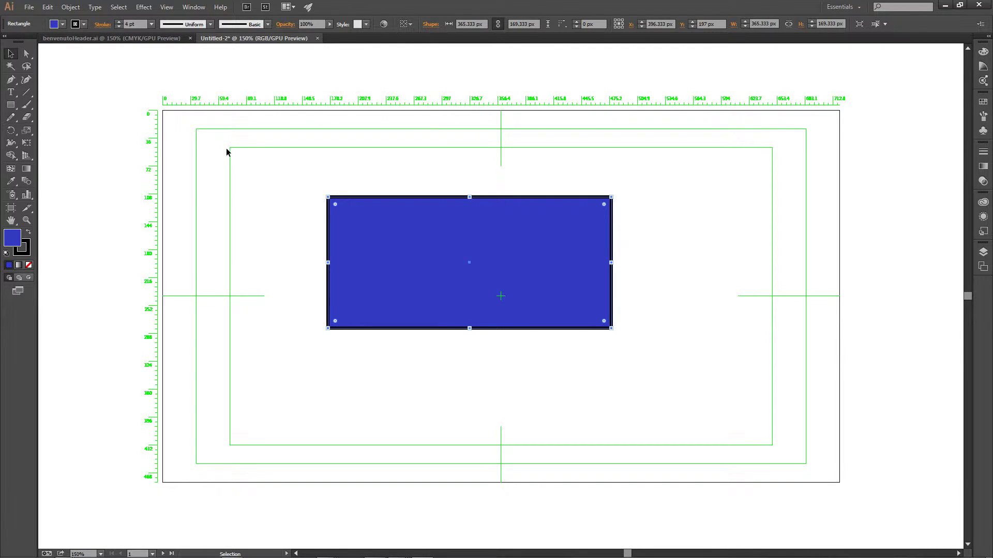
Try the blue rectangle at 56% opacity and restore it to 100%.
click(329, 24)
drag(317, 36, 312, 36)
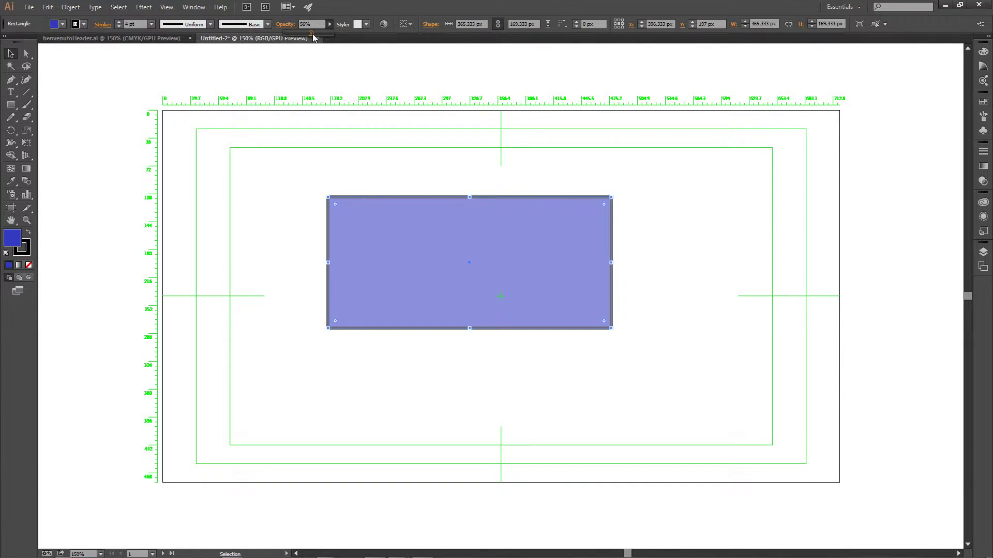
drag(311, 33, 339, 33)
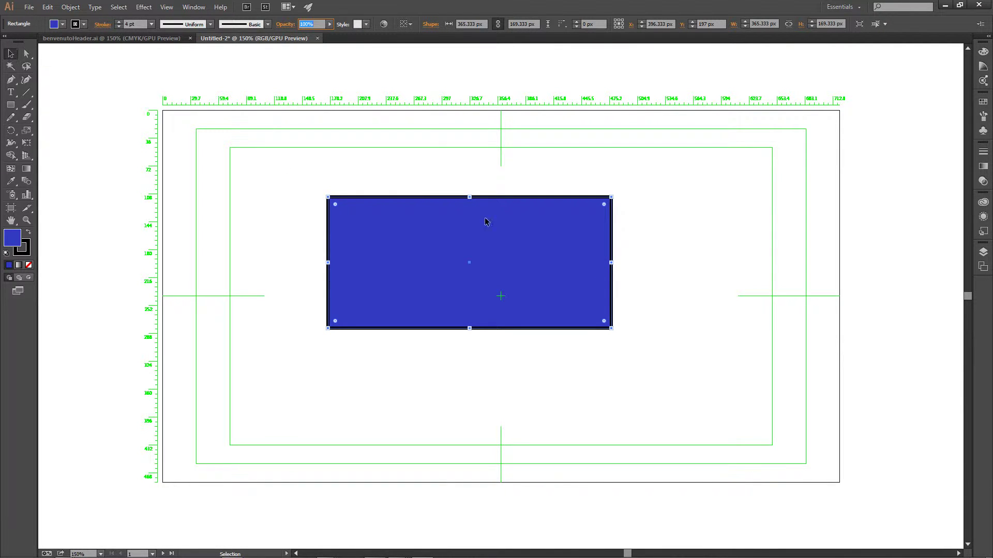
Narrow the blue rectangle from its right edge to a width of about 351 px.
mouse_move(613, 264)
mouse_down()
mouse_move(461, 264)
mouse_move(600, 263)
mouse_up()
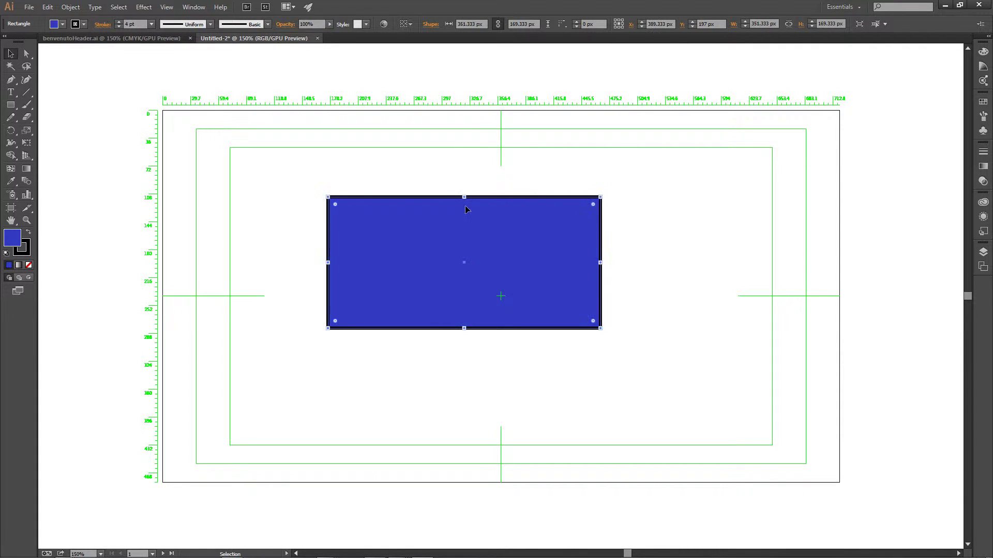
Increase the blue rectangle's height to about 175 px from its top edge and round all corners to a radius of about 19 px.
mouse_move(464, 197)
mouse_down()
mouse_move(464, 142)
mouse_move(461, 193)
mouse_up()
drag(602, 190, 536, 167)
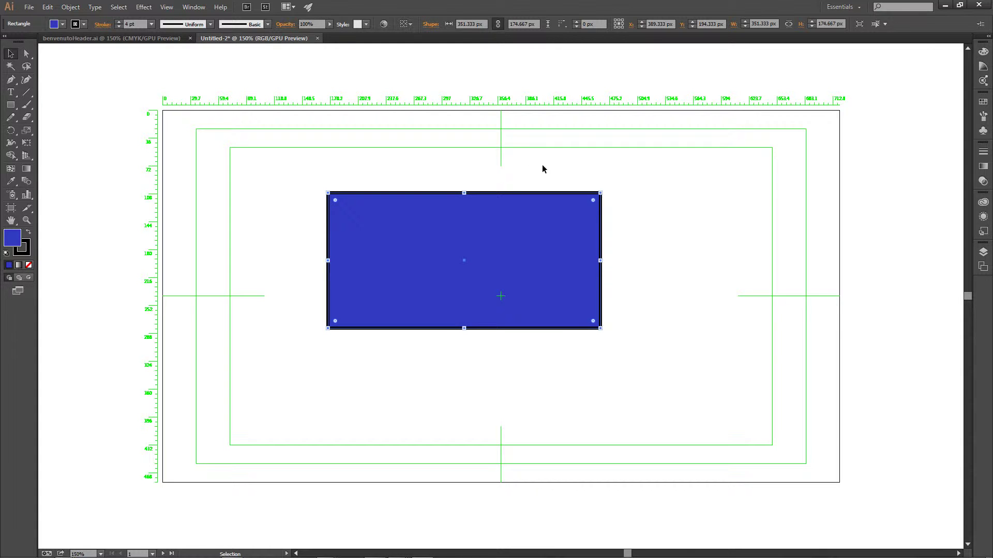
drag(593, 202, 588, 208)
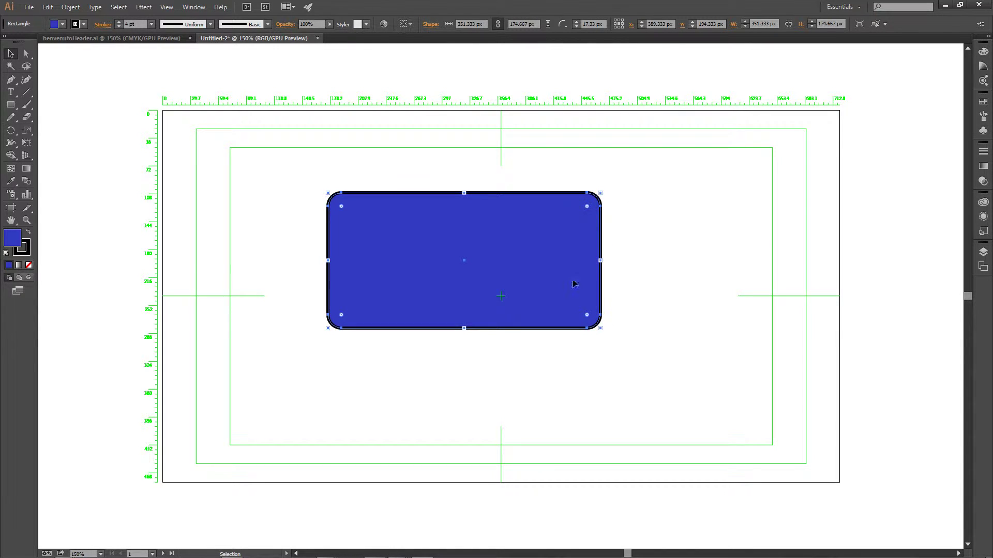
drag(341, 207, 345, 211)
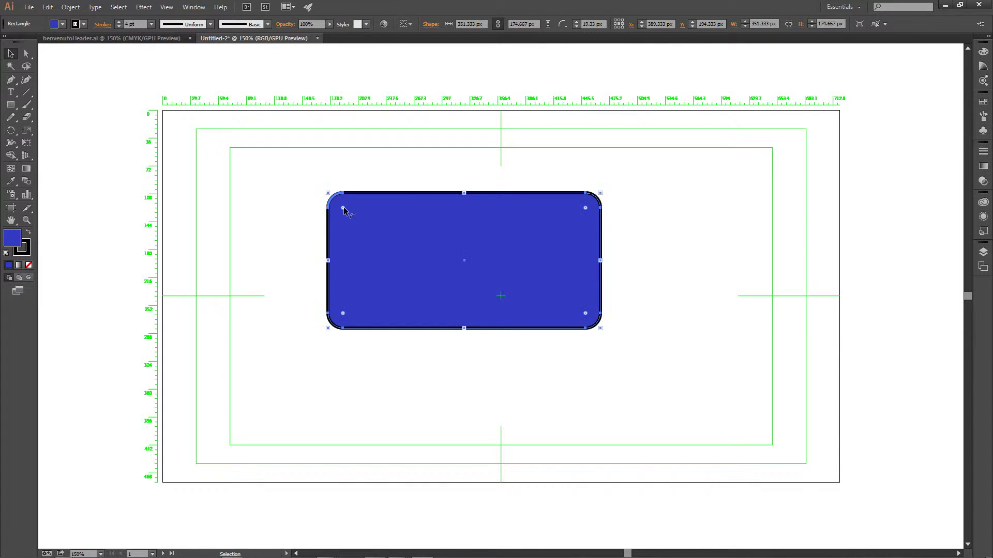
click(250, 212)
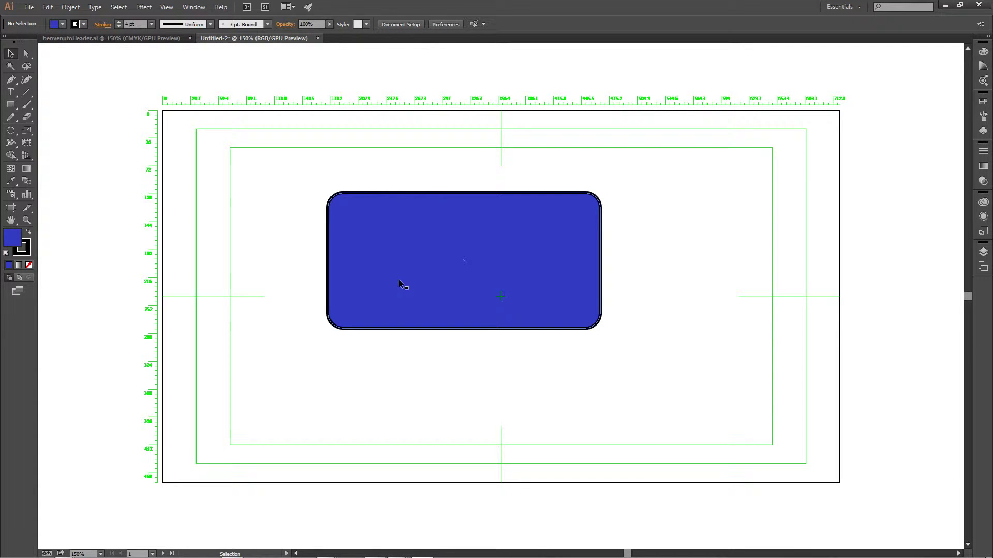
Paste two copies of the rounded rectangle, placing one at the artboard's lower left and the other at about X 675, Y 415 px.
click(383, 274)
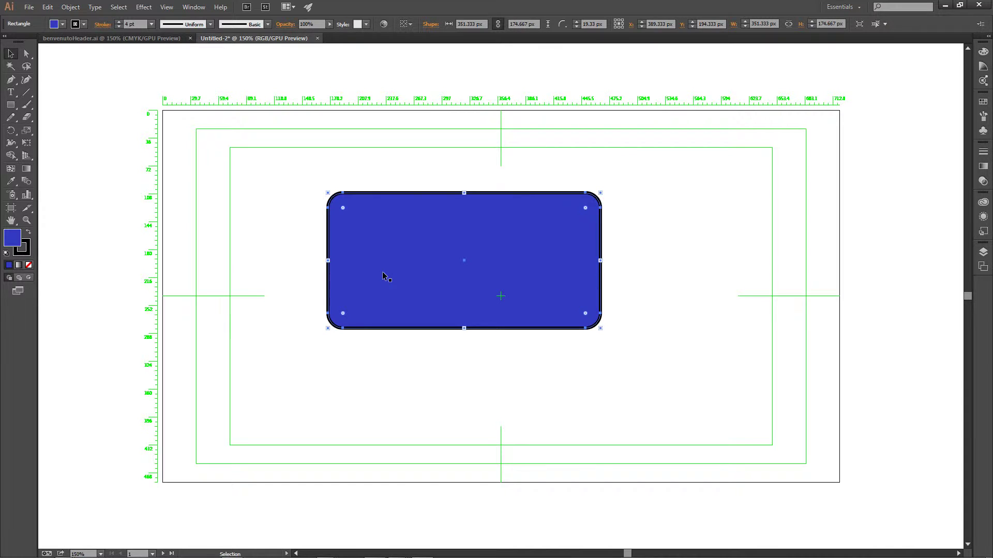
key(ctrl+v)
drag(452, 285, 277, 452)
drag(471, 340, 655, 476)
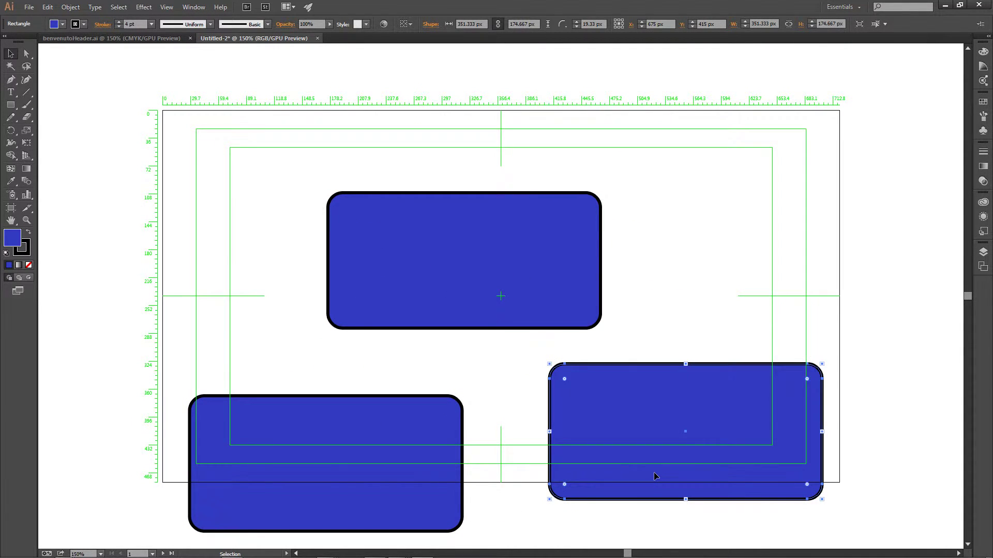
Change the fill of the lower-right rectangle copy to green.
click(312, 470)
click(650, 433)
click(481, 310)
click(593, 400)
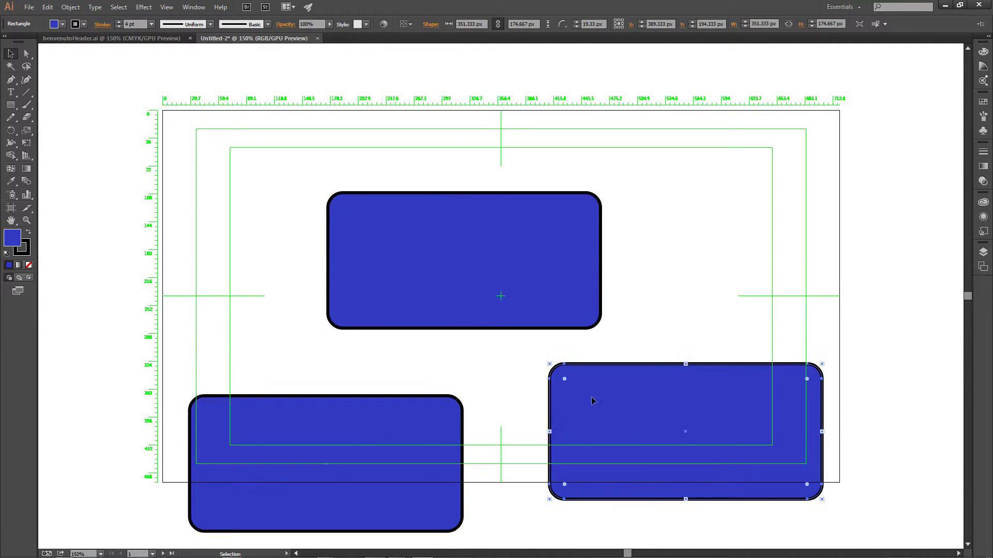
double_click(13, 238)
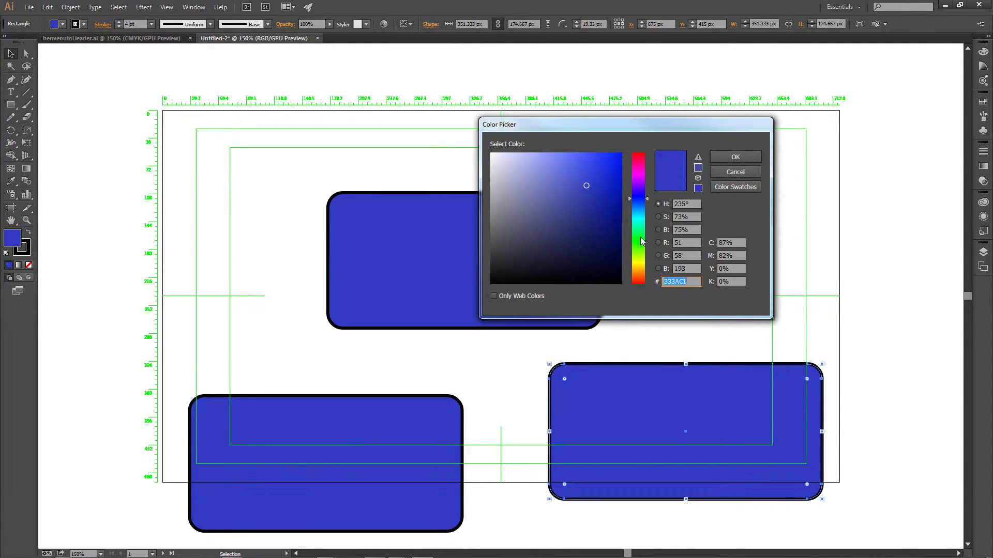
click(641, 241)
click(735, 157)
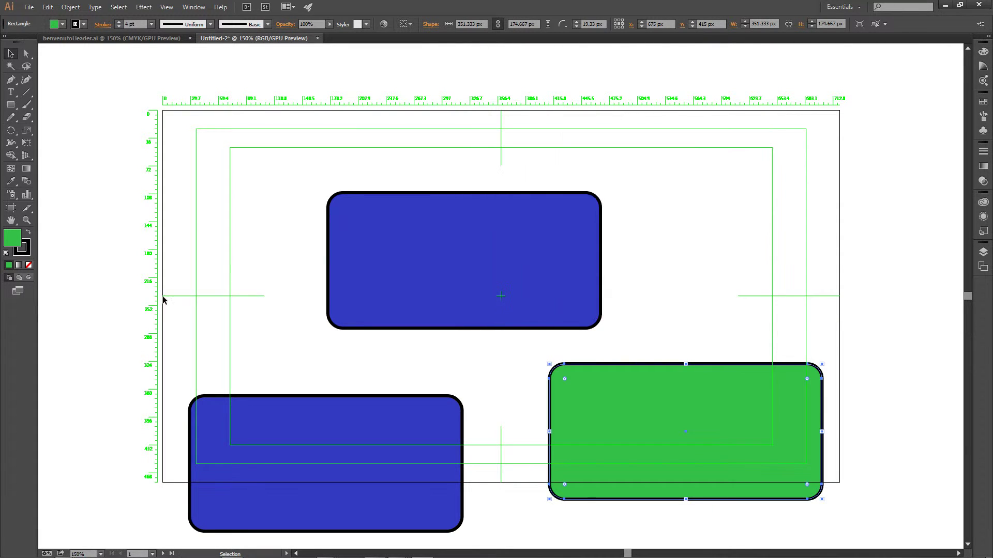
Use Direct Selection to pull the original blue rectangle's upper-left top anchor to about X 236, Y 62 px.
click(395, 236)
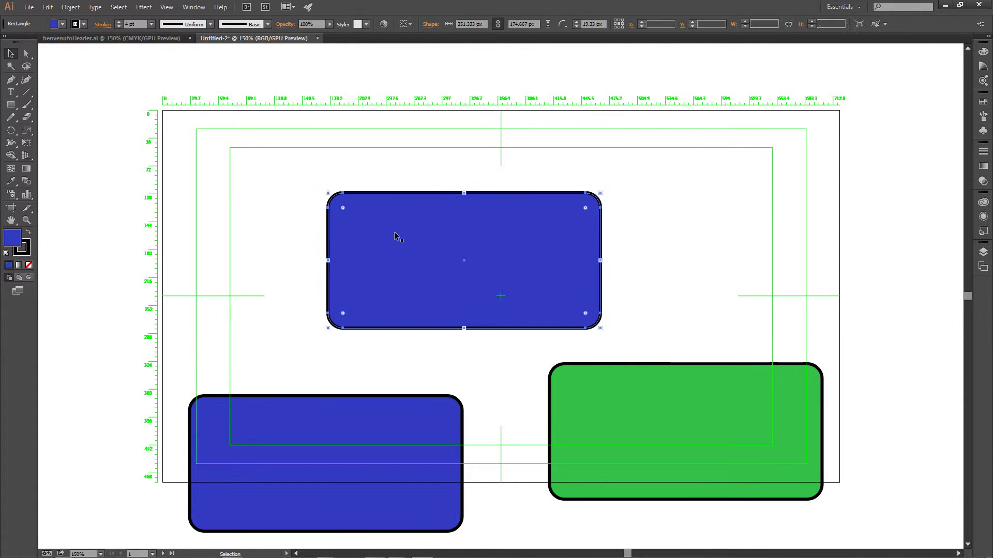
click(27, 55)
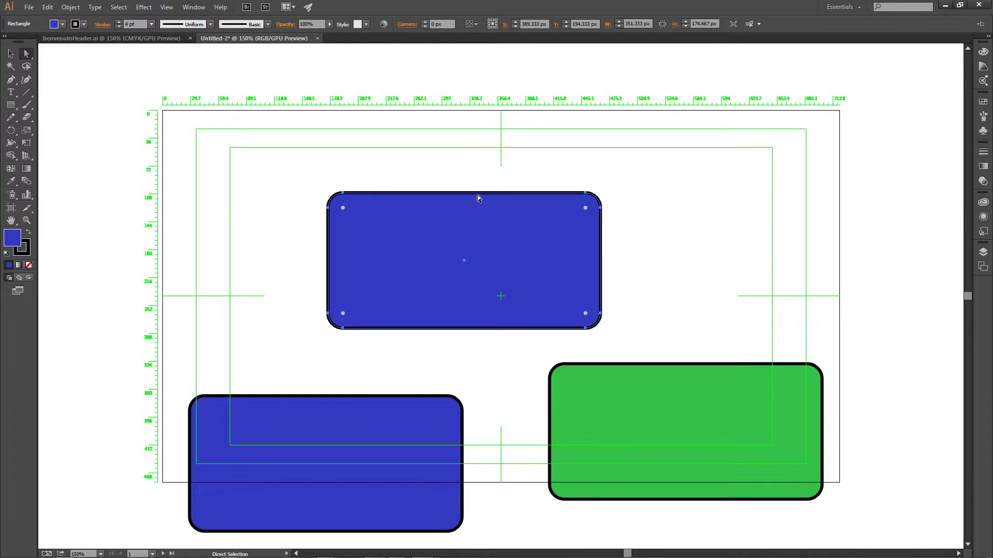
click(343, 194)
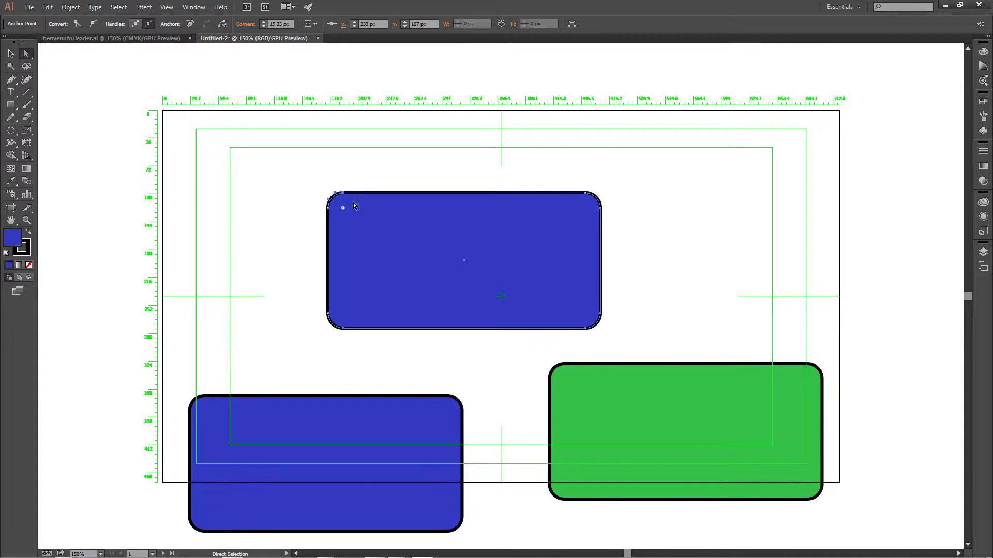
drag(344, 195, 345, 158)
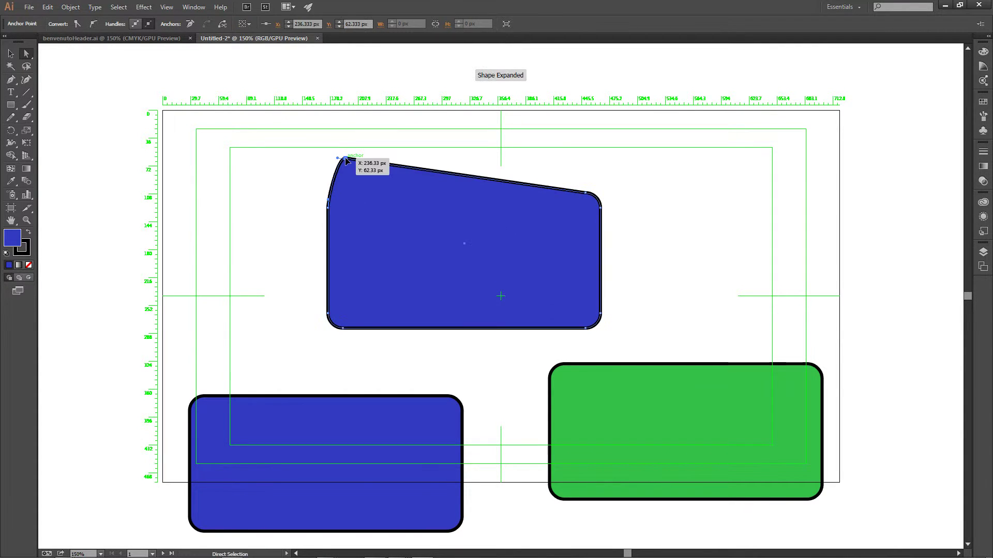
Move the other top anchor to about X 298, Y 42 px and the right-side anchors to about X 606, Y 123 px and X 610, Y 269 px.
drag(586, 194, 394, 143)
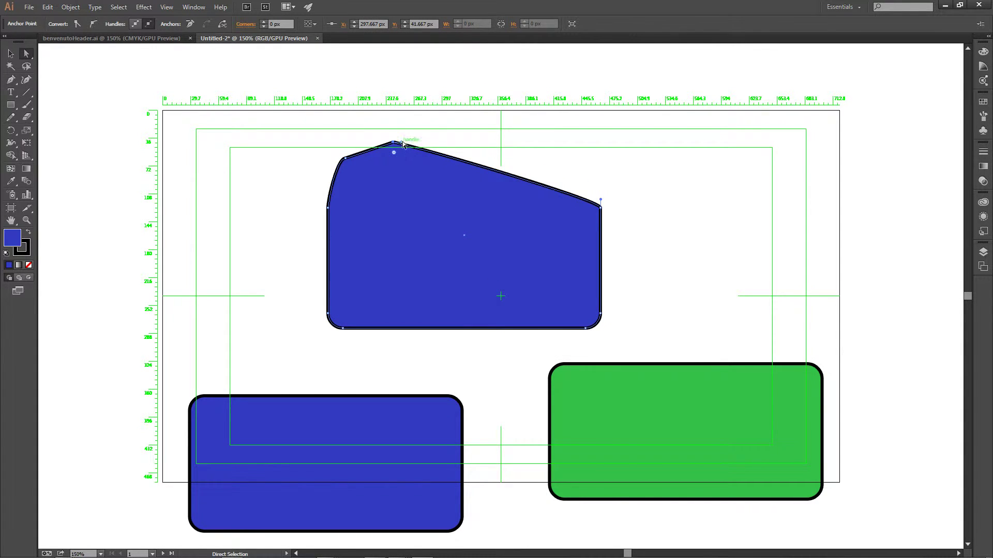
drag(599, 210, 633, 207)
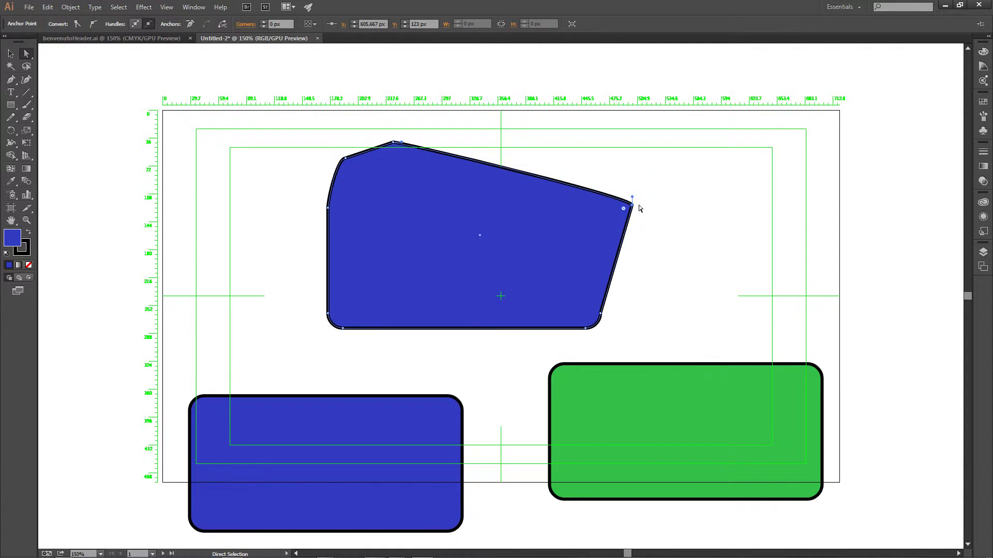
drag(601, 313, 636, 320)
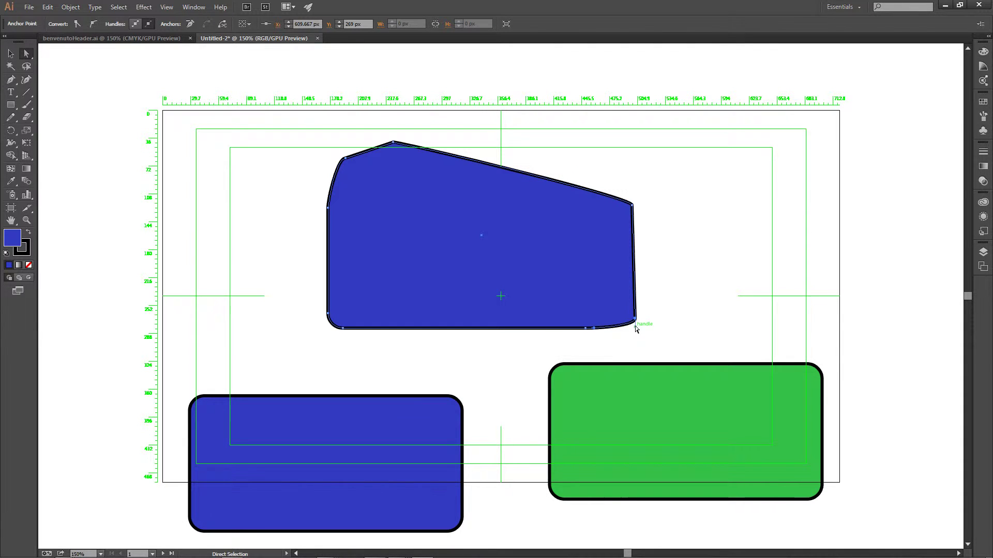
Pull the upper-right anchor slightly outward and move the two top anchors to about X 422, Y 91 px and X 284, Y 76 px.
drag(632, 209, 644, 201)
drag(394, 146, 489, 179)
drag(345, 158, 382, 169)
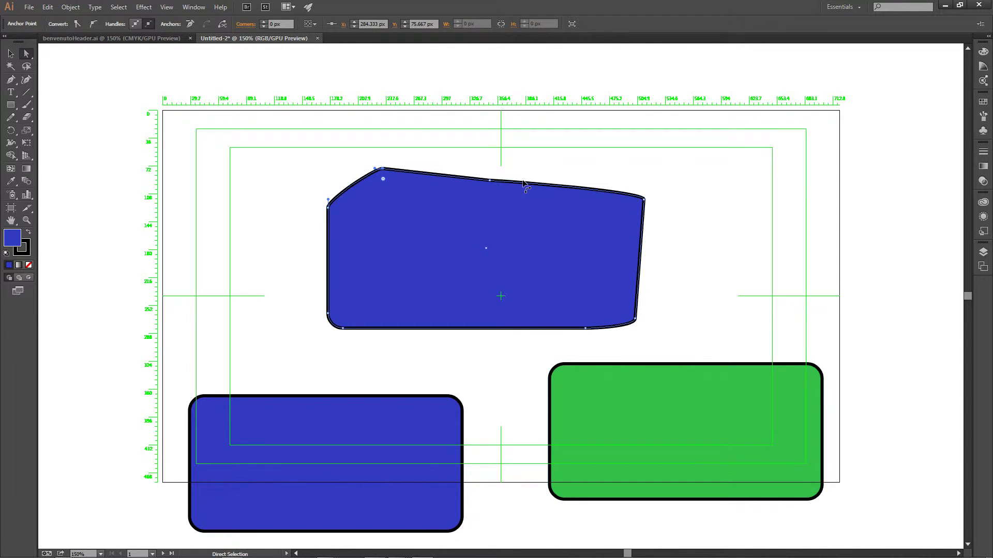
Examine the reshaped object's top edge and stroke up close at up to 1200% magnification.
key(ctrl+equal)
key(ctrl+equal)
key(ctrl+equal)
key(ctrl+equal)
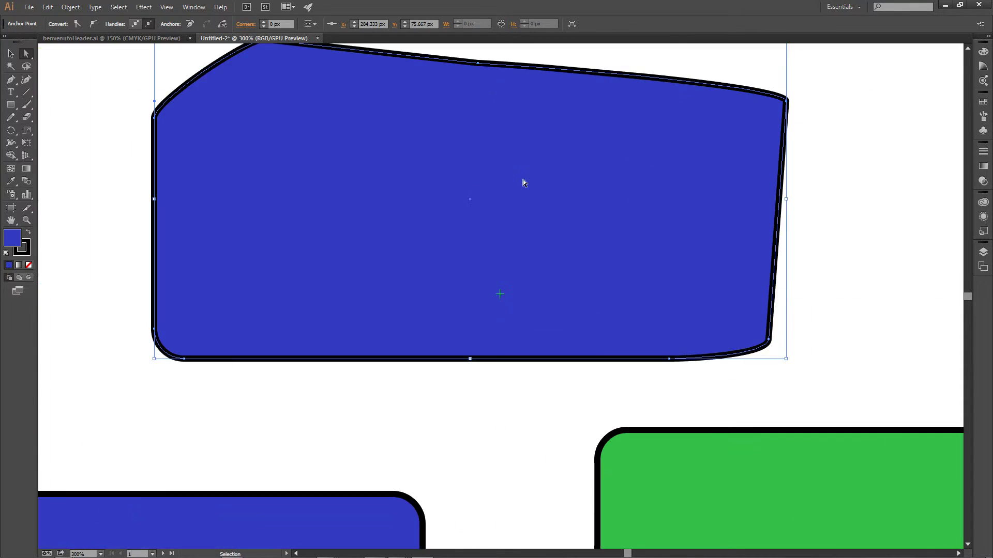
key(space)
drag(434, 133, 563, 517)
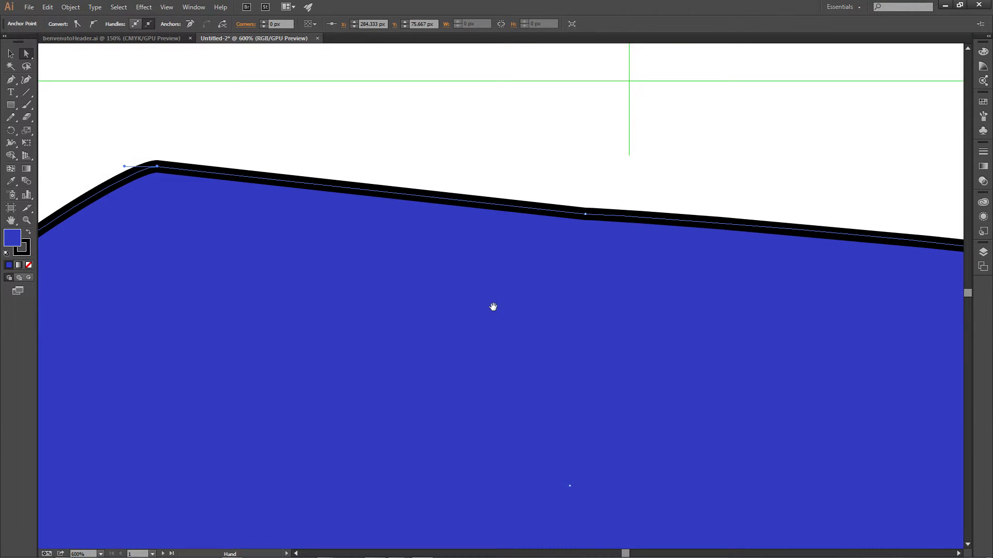
key(ctrl+equal)
key(ctrl+equal)
key(space)
drag(448, 275, 670, 359)
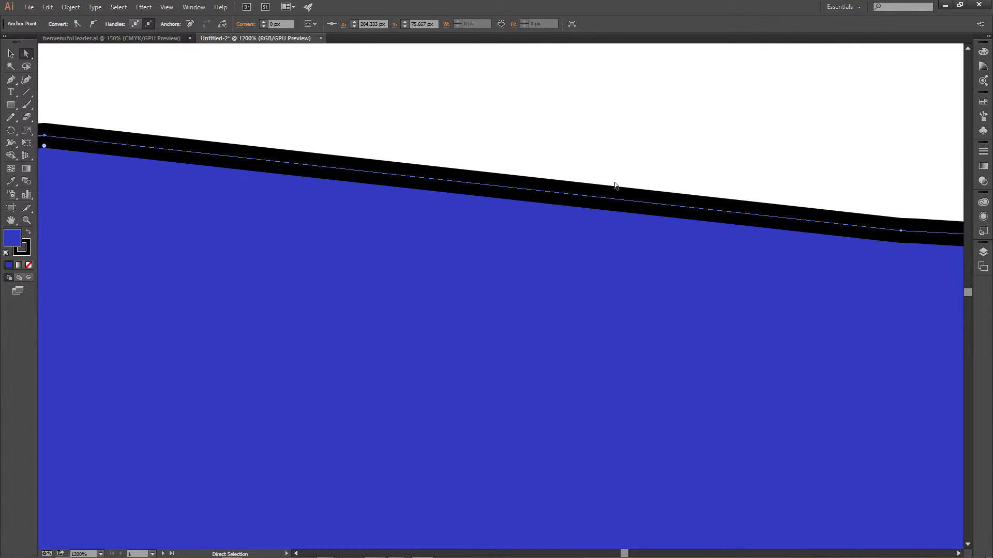
Extend the direction handle of the left edge's upper anchor upward and slightly inward to make the upper-left curve rounder.
key(ctrl+minus)
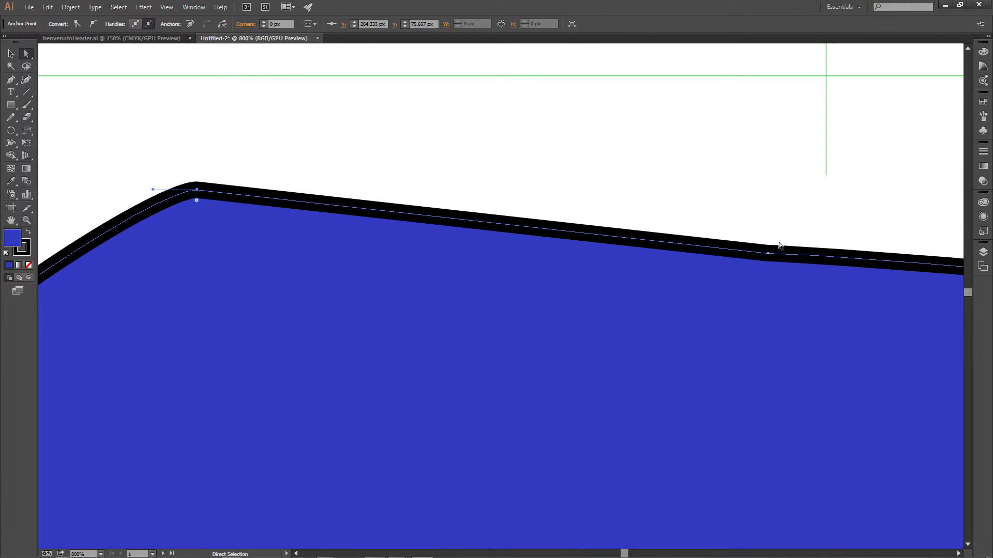
drag(256, 381, 543, 295)
drag(193, 275, 213, 189)
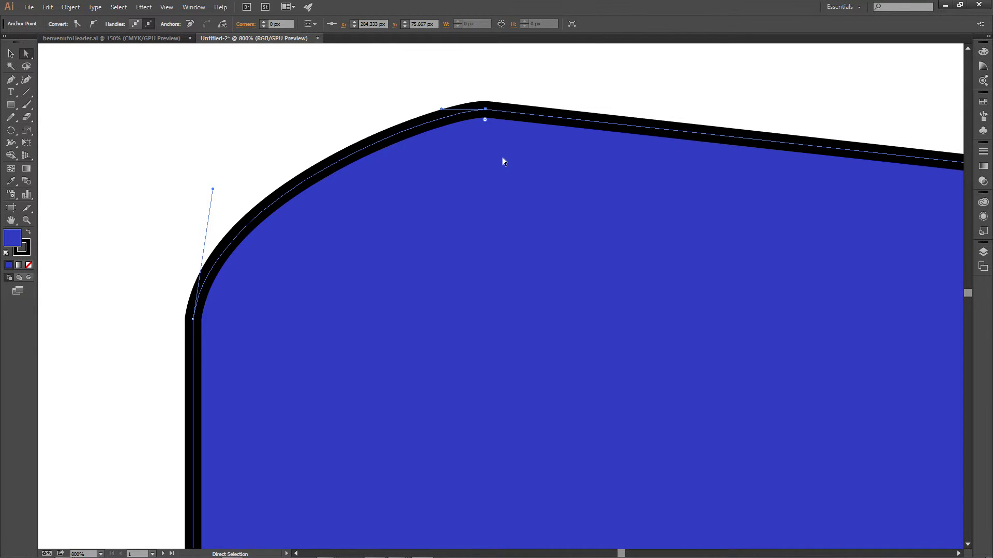
Move the middle top anchor to about X 424, Y 80 px and angle its direction handle up toward the right.
key(ctrl+minus)
key(ctrl+minus)
key(ctrl+minus)
drag(573, 281, 349, 199)
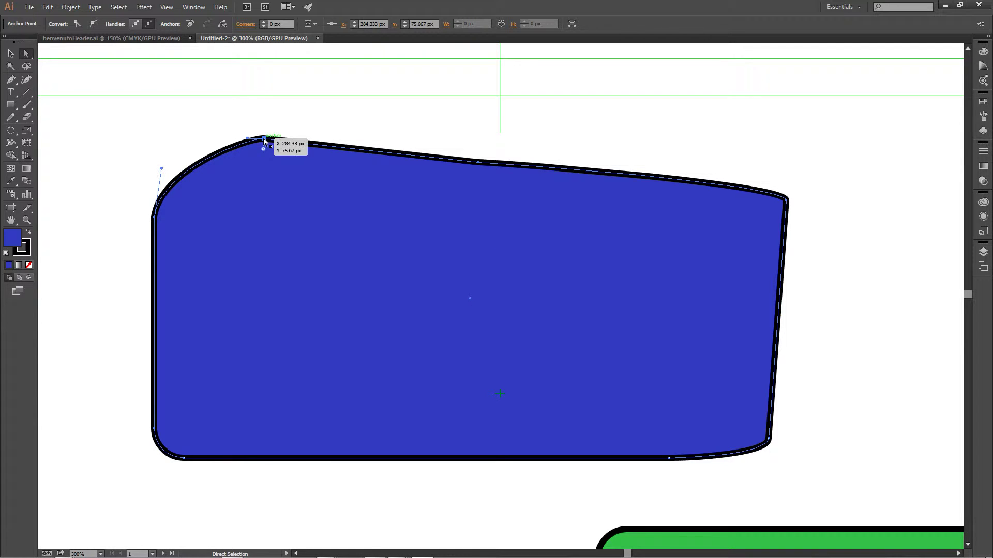
click(478, 162)
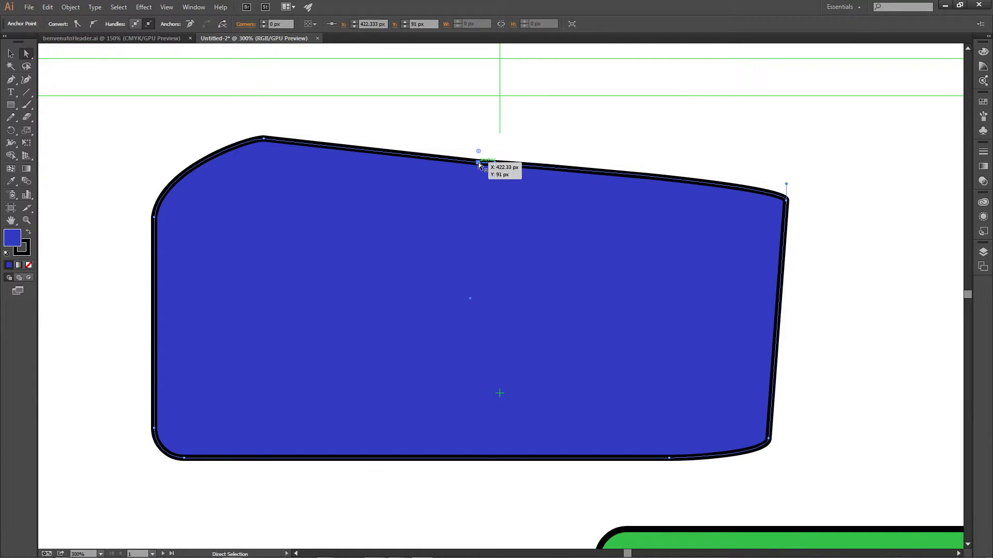
drag(478, 162, 529, 126)
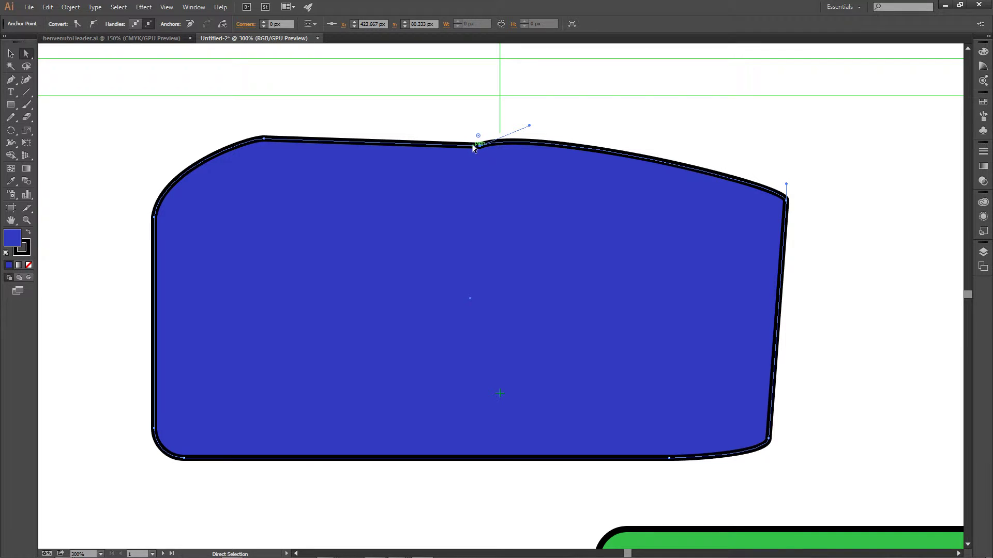
Try the middle top anchor as a smooth point and convert it back to a corner point.
click(90, 24)
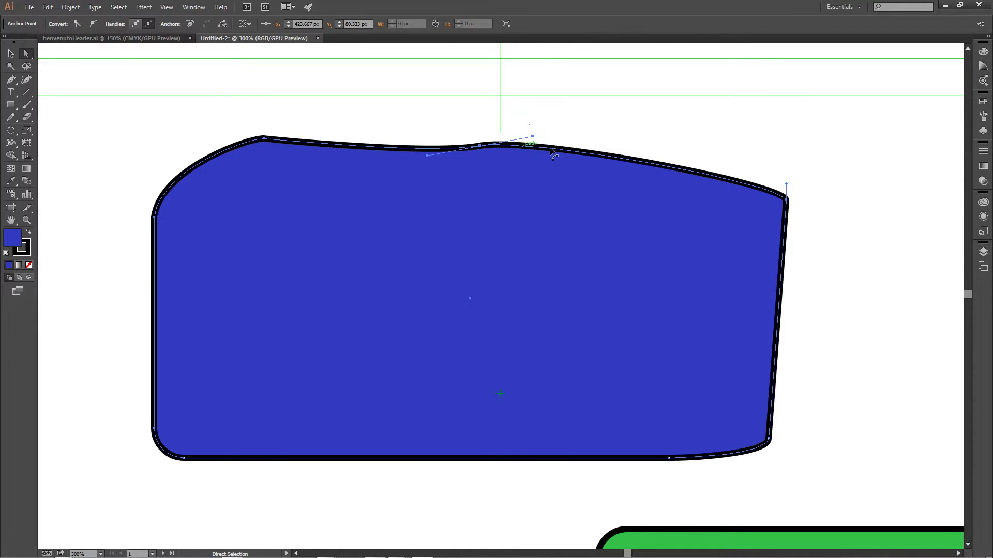
click(76, 24)
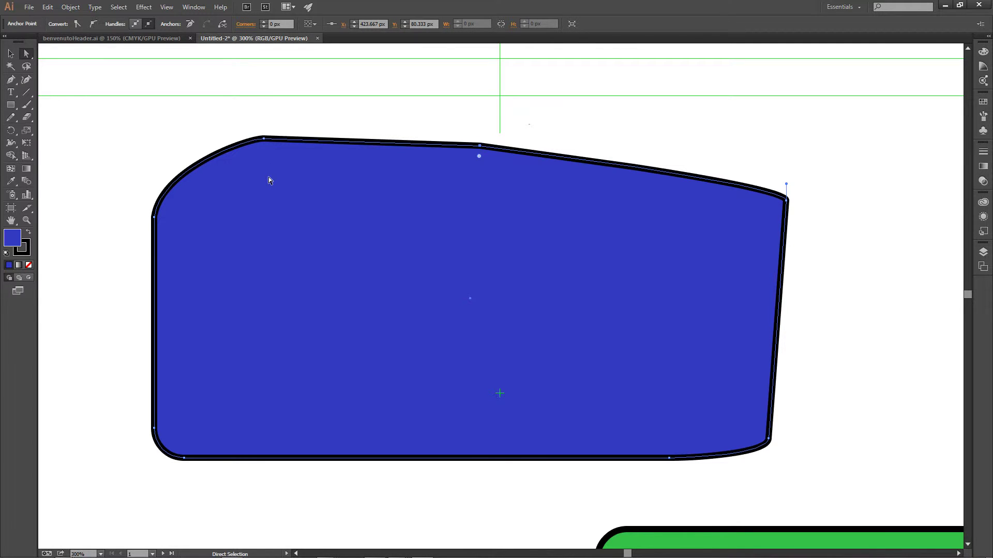
With the Pen tool, add an anchor on the top edge at about X 521, Y 94 px and delete the middle corner anchor.
click(10, 81)
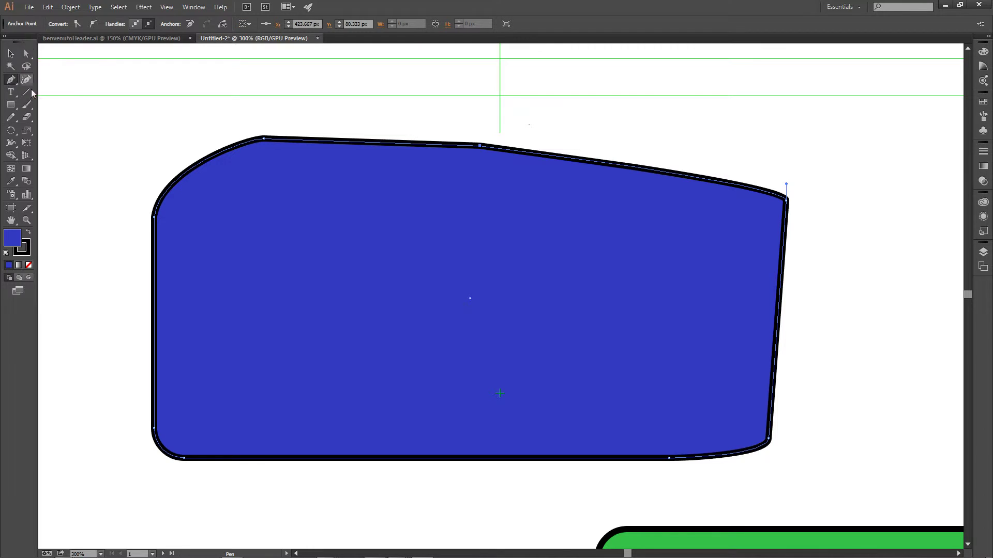
click(632, 168)
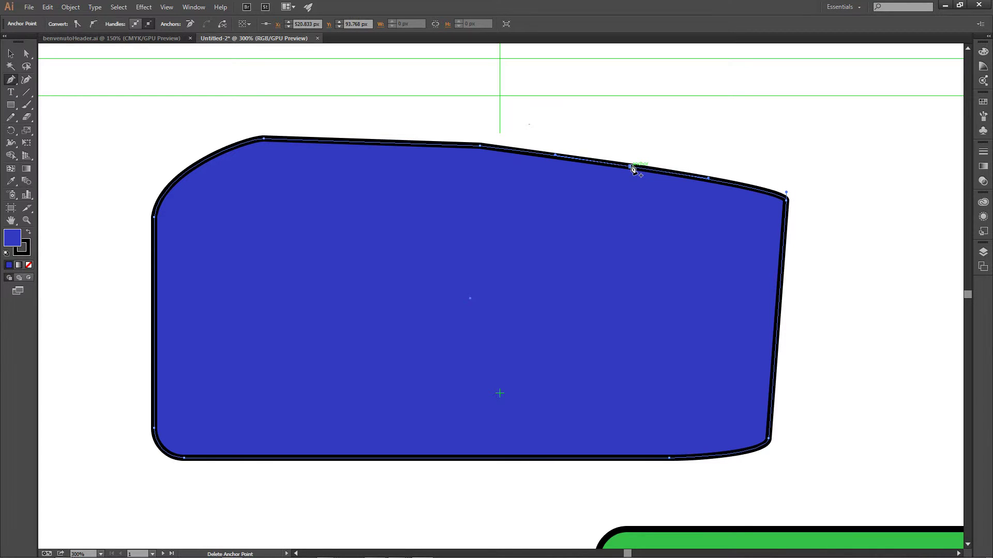
click(480, 147)
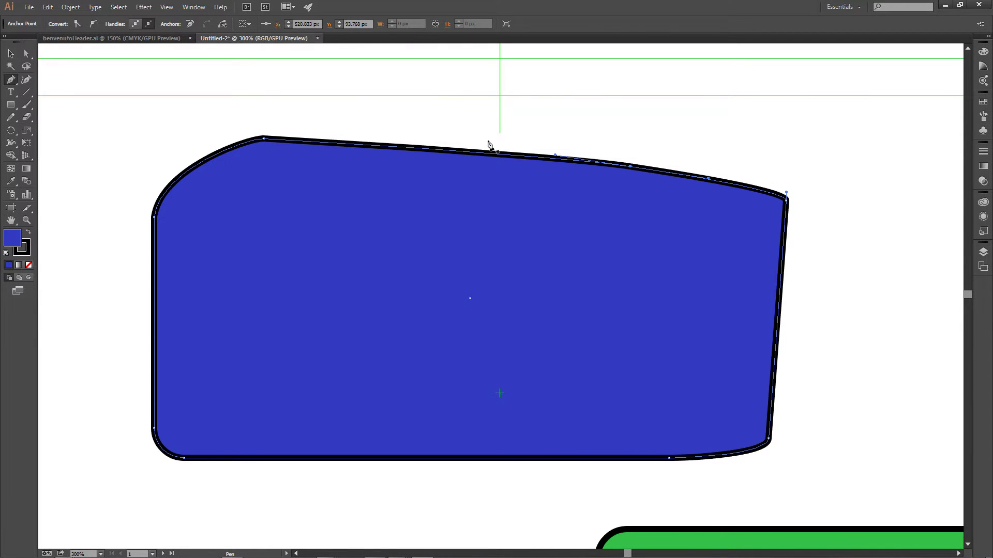
Select the whole blue shape, try it with no fill, and restore its blue fill.
click(11, 53)
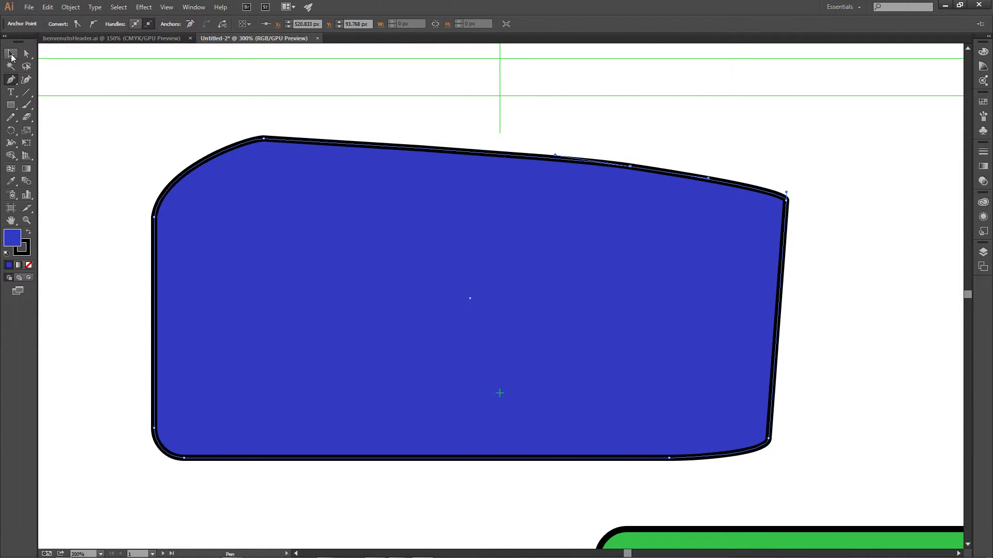
click(275, 191)
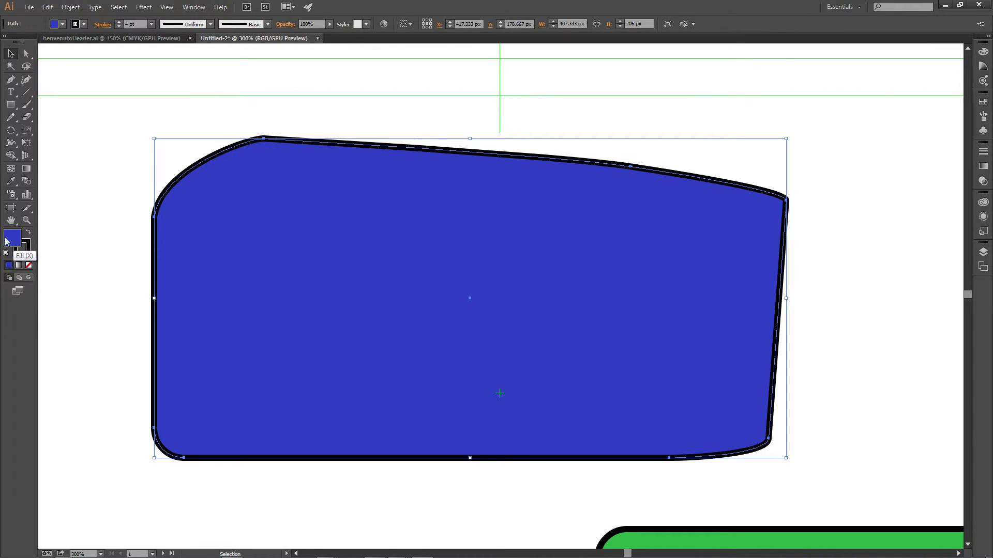
click(30, 267)
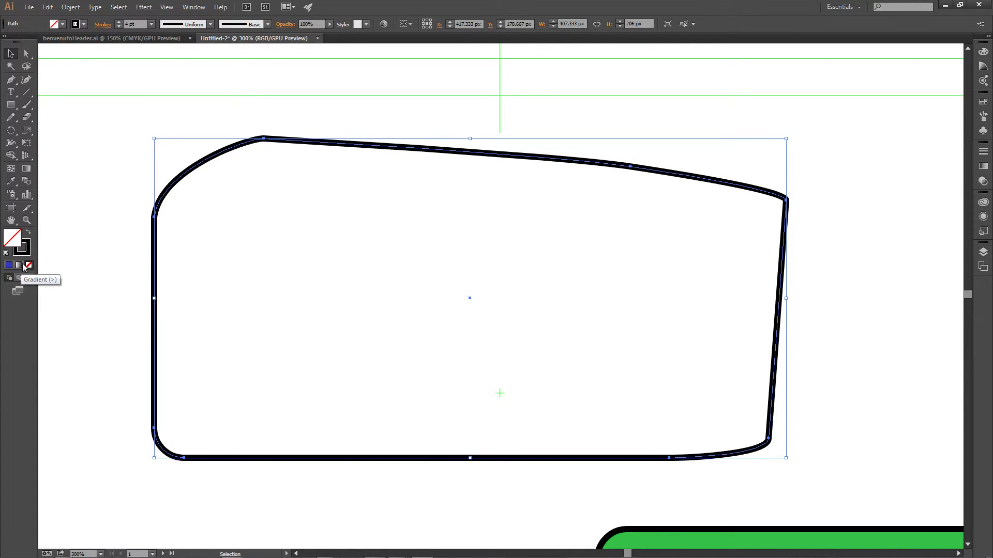
click(10, 266)
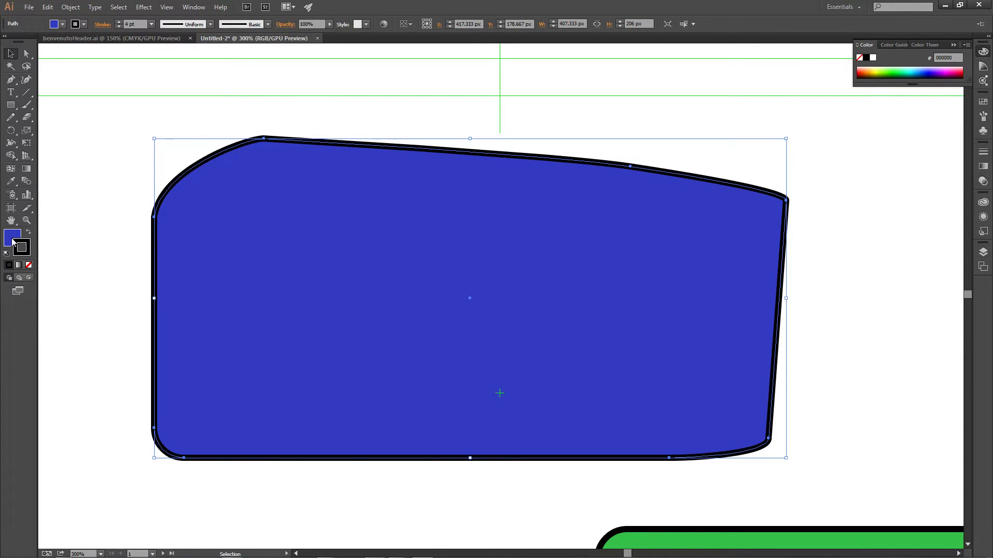
Remove the black stroke from the blue shape.
click(29, 247)
click(28, 265)
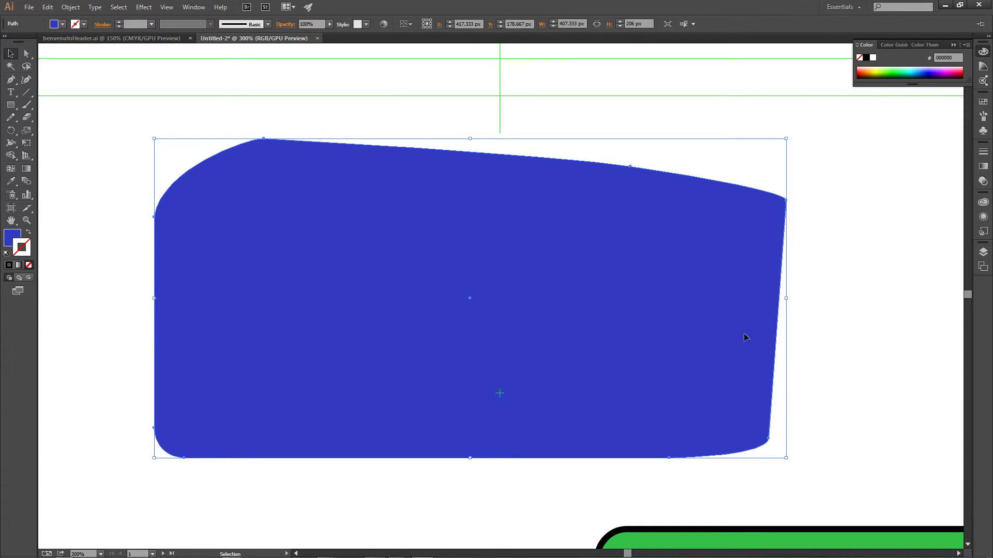
Move the green rectangle to about X 528, Y 214 px and the outlined blue rectangle to about X 290, Y 254 px, overlapping the reshaped shape.
drag(738, 538, 494, 221)
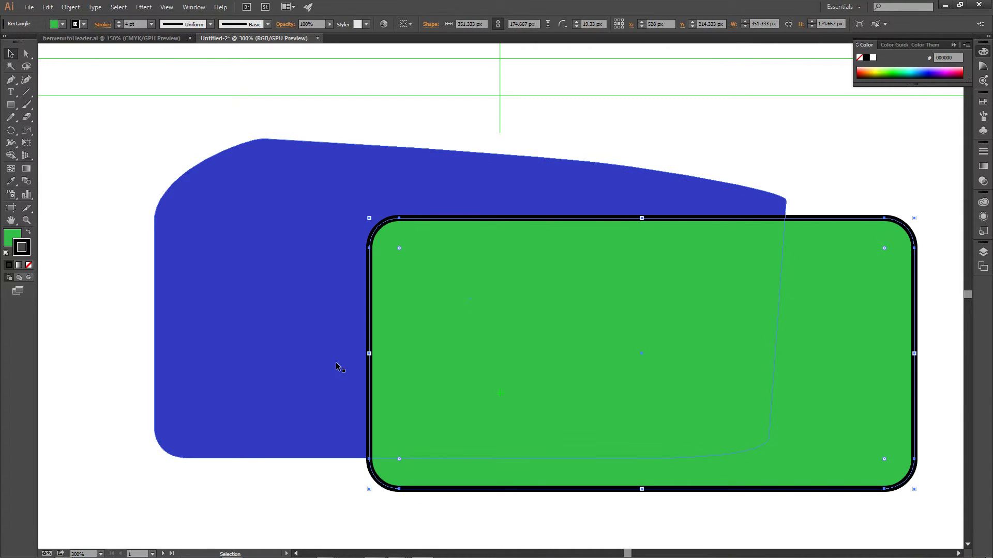
key(ctrl+minus)
key(ctrl+minus)
drag(337, 460, 392, 312)
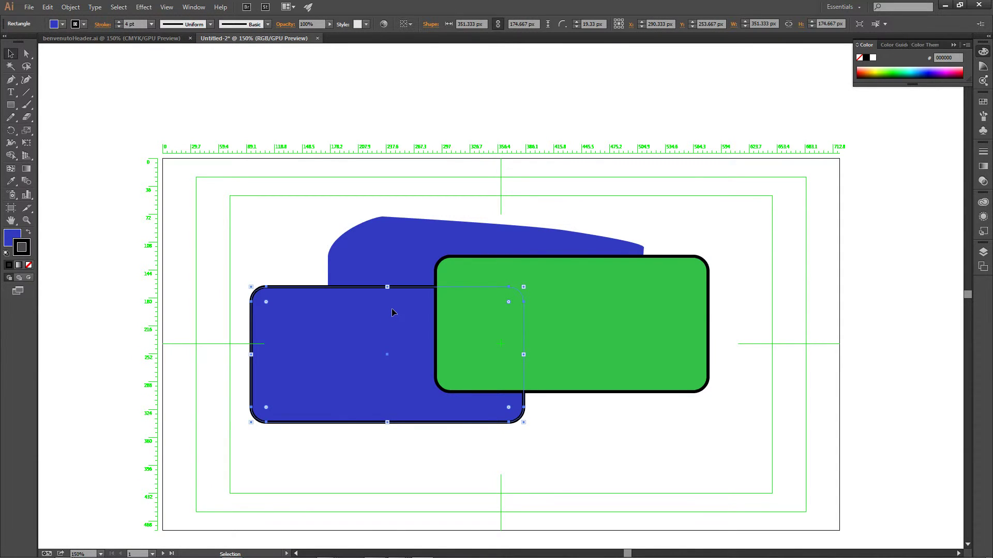
key(space)
drag(603, 436, 517, 412)
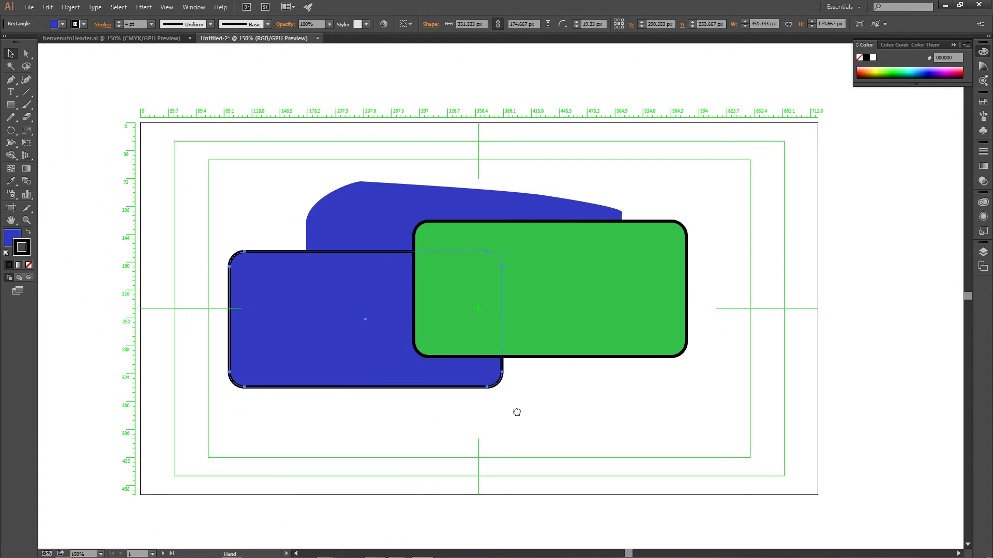
click(571, 393)
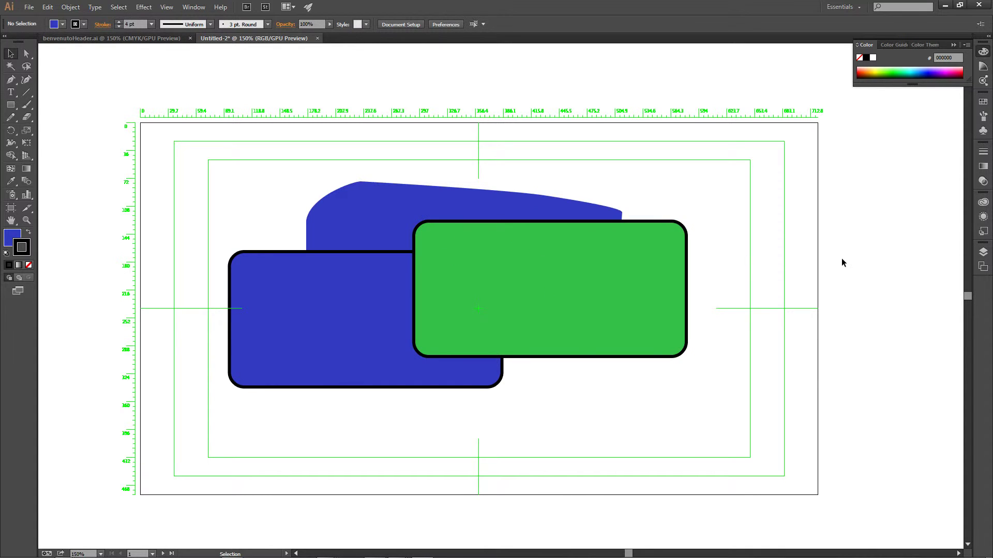
Expand Layer 1 in the layer list and target the path and both rectangles in turn to match each entry with its artwork.
click(985, 256)
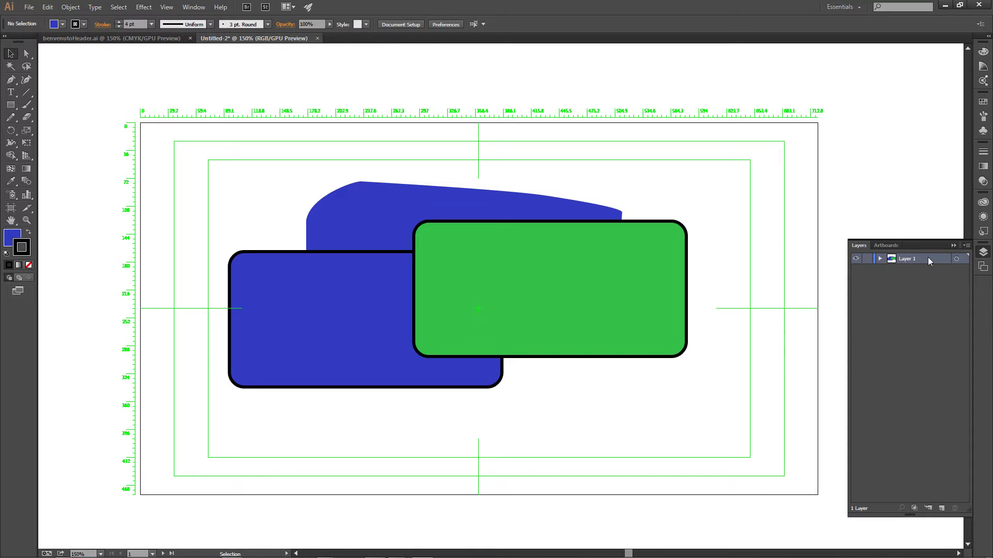
click(880, 259)
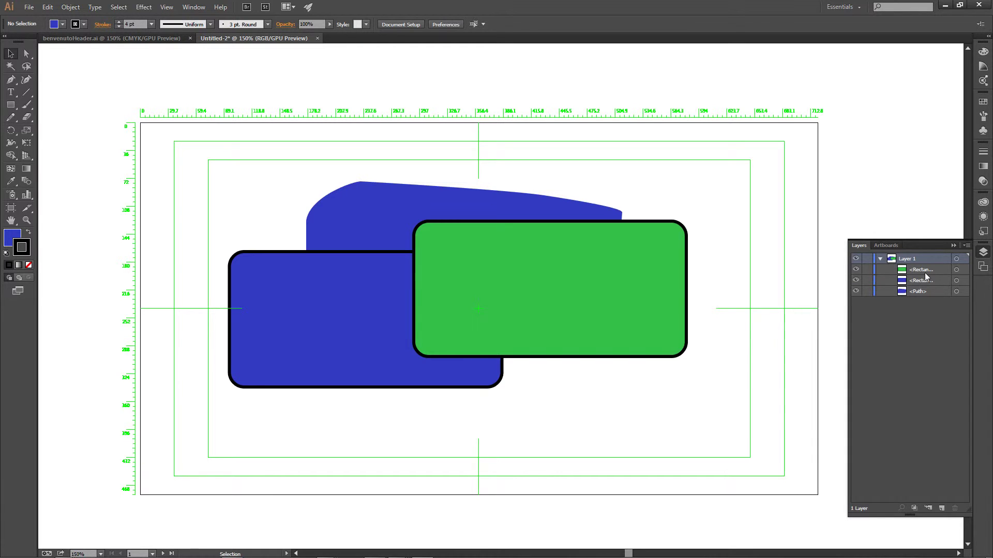
click(942, 294)
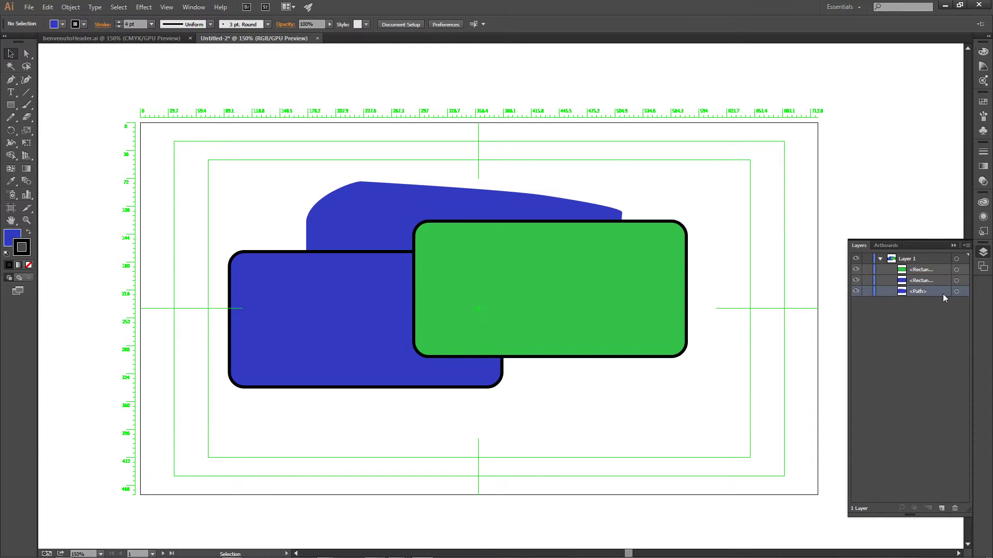
click(956, 292)
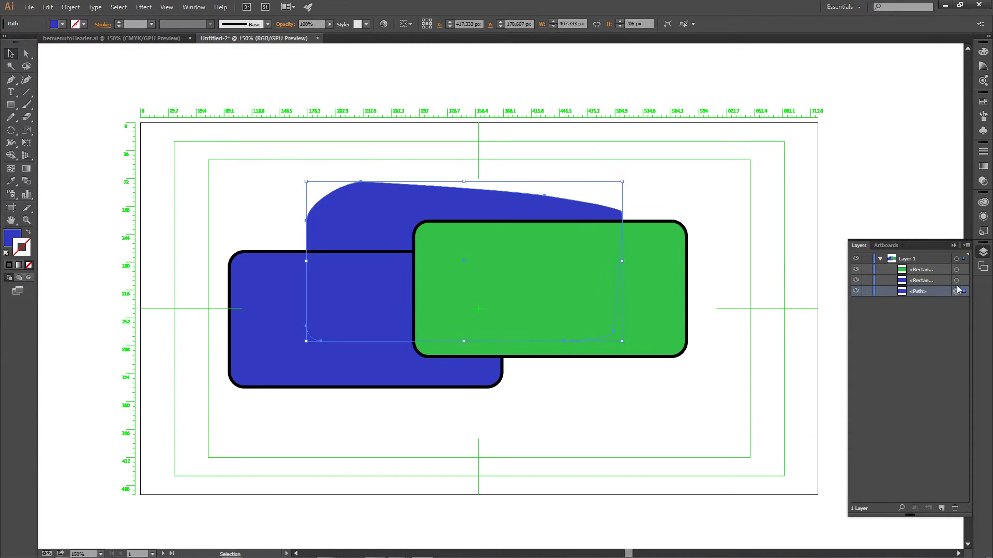
click(956, 281)
click(956, 270)
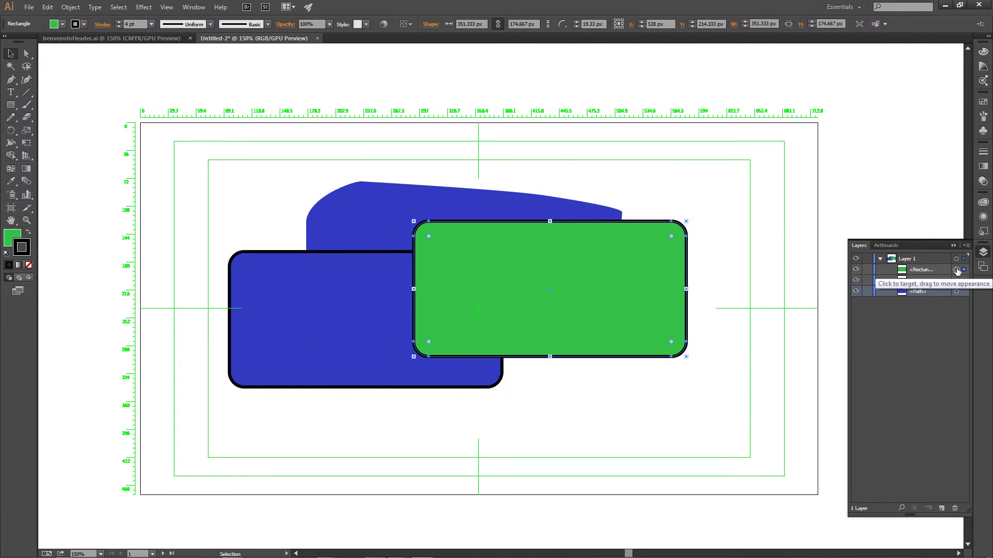
click(956, 280)
click(956, 291)
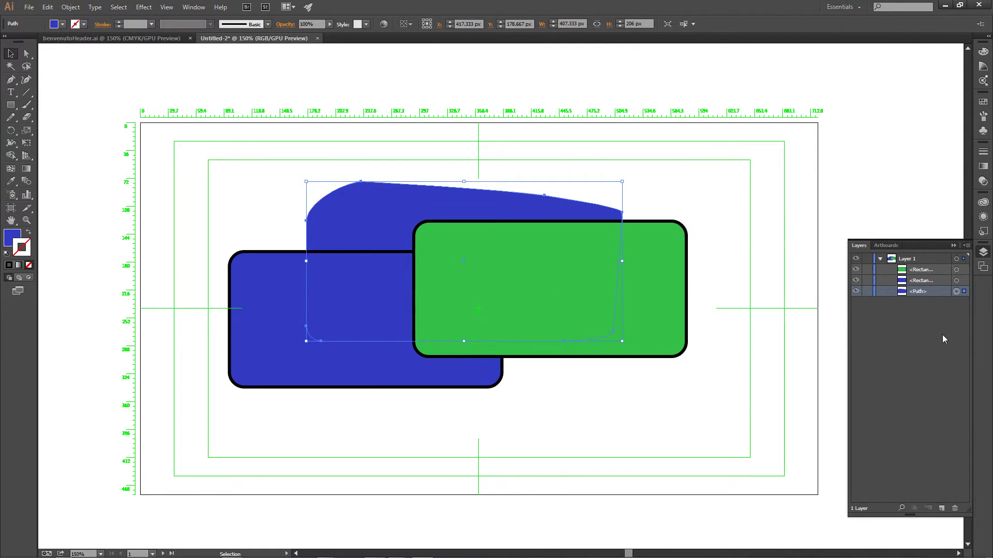
Hide and show the blue rectangle, and do the same with the green rectangle.
click(856, 280)
click(856, 280)
click(856, 269)
click(856, 269)
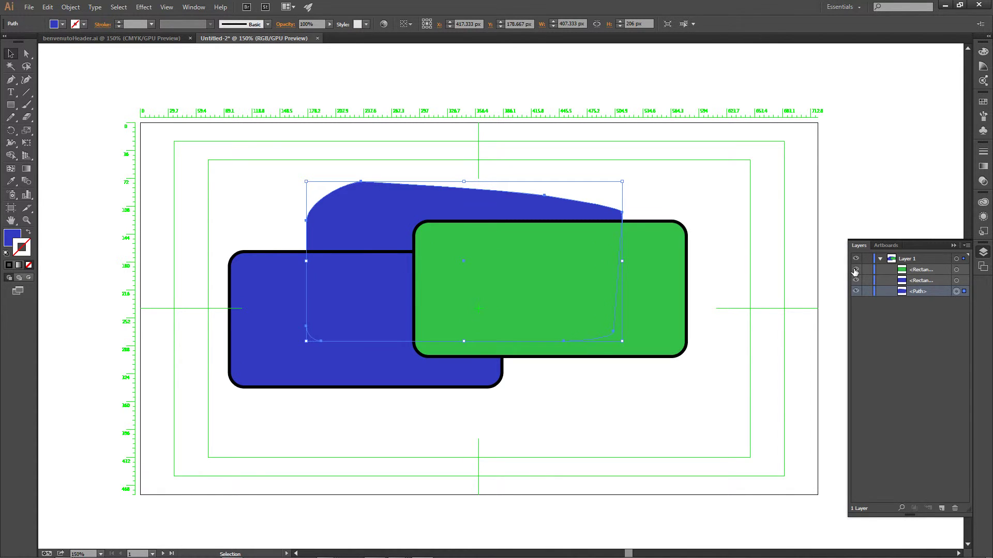
Lock and unlock the path, and do the same with the whole of Layer 1.
click(867, 291)
click(867, 292)
click(867, 260)
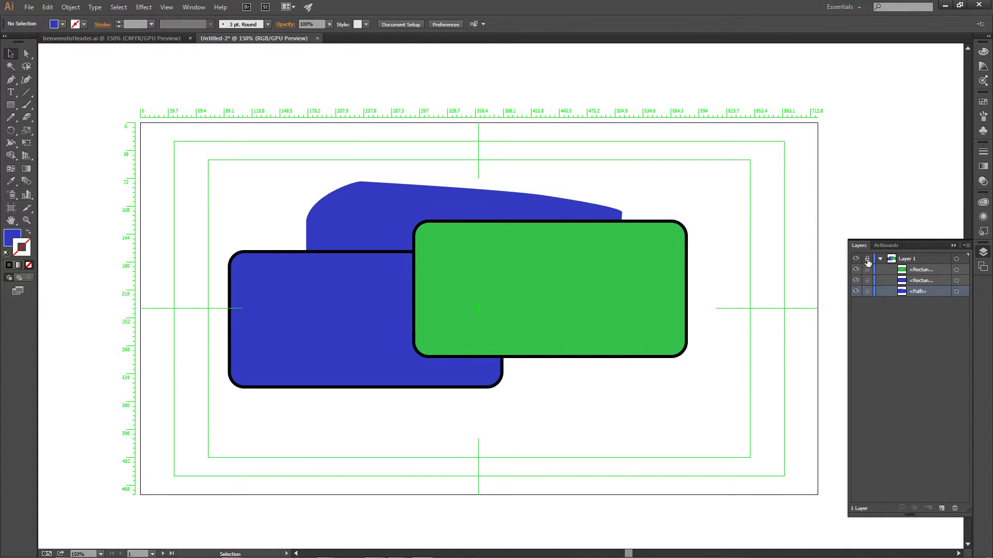
click(867, 260)
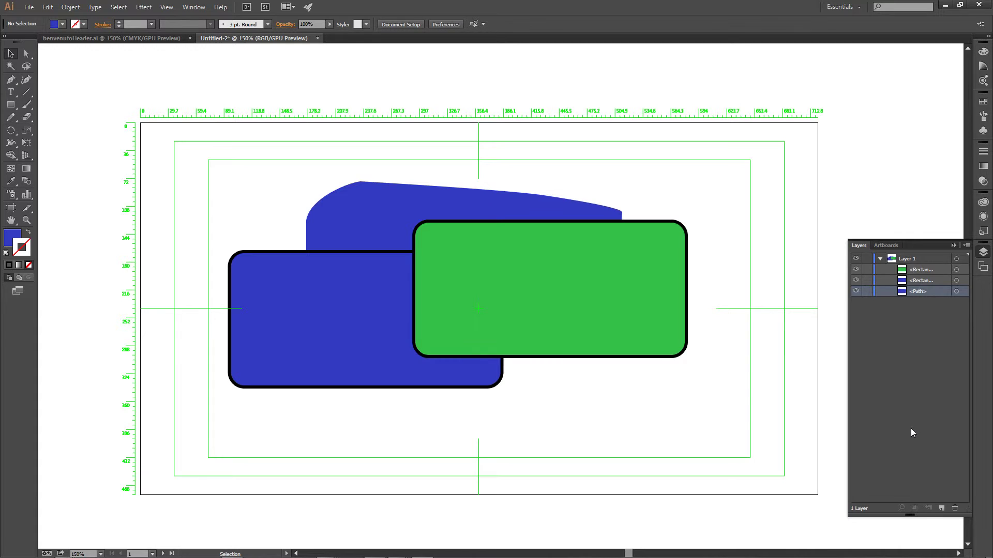
Create a new layer above Layer 1 and move the outlined blue rectangle into it.
click(941, 509)
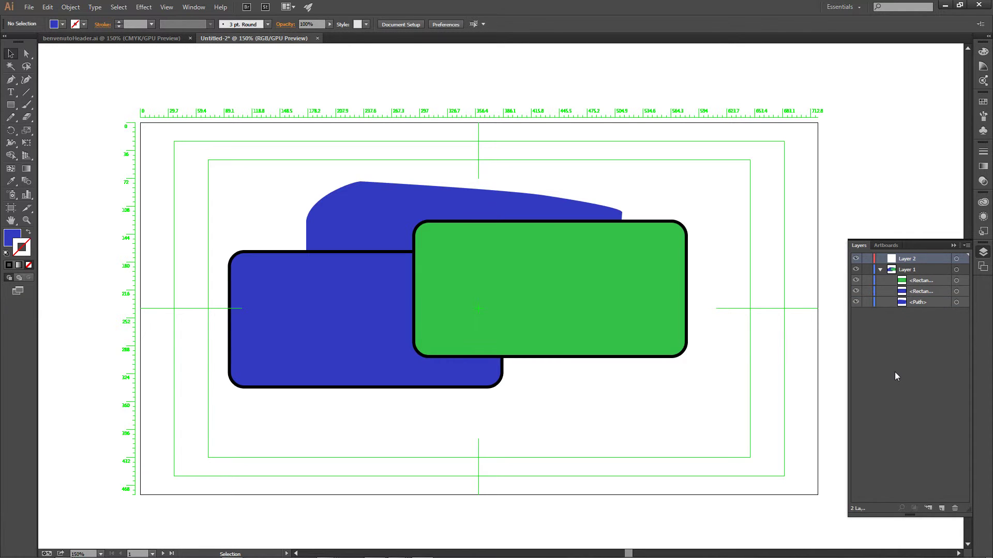
drag(920, 290, 922, 258)
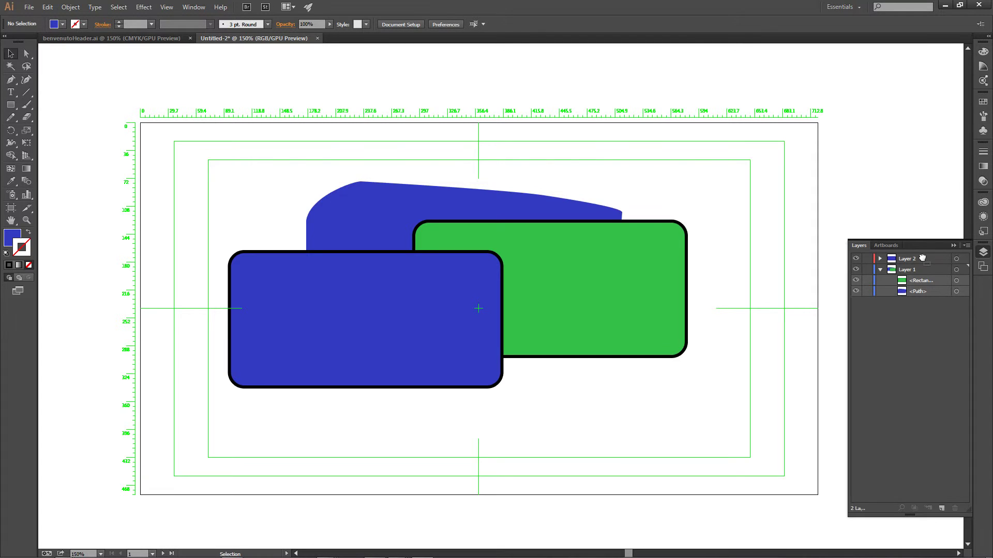
Hide and show Layer 2 and Layer 1 in turn, and collapse Layer 1's object list.
click(855, 258)
click(855, 259)
click(855, 270)
click(856, 270)
click(880, 269)
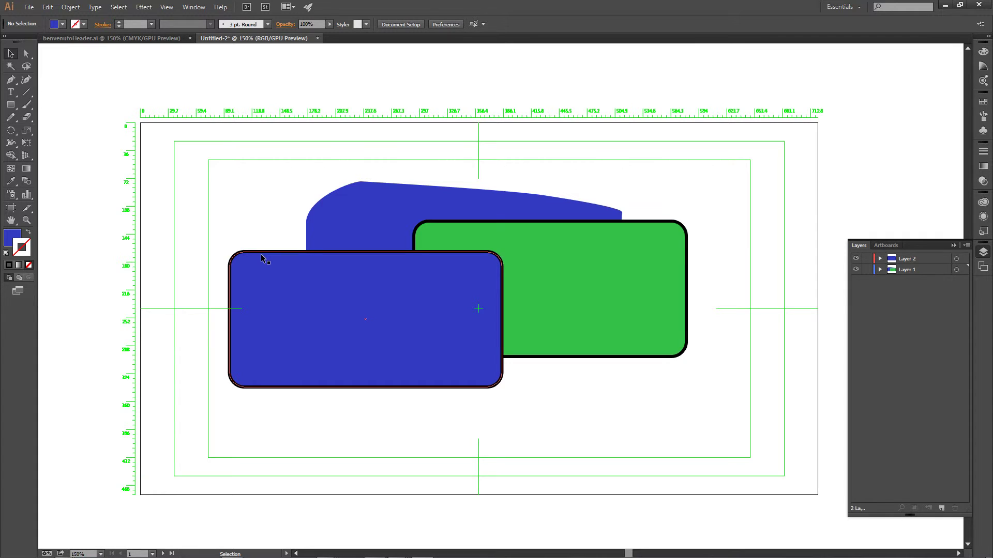
With the Paintbrush, paint a wavy line and two small circles below the rectangles and another wavy line above them.
click(26, 104)
mouse_move(218, 414)
mouse_down()
mouse_move(269, 443)
mouse_move(564, 464)
mouse_move(685, 391)
mouse_up()
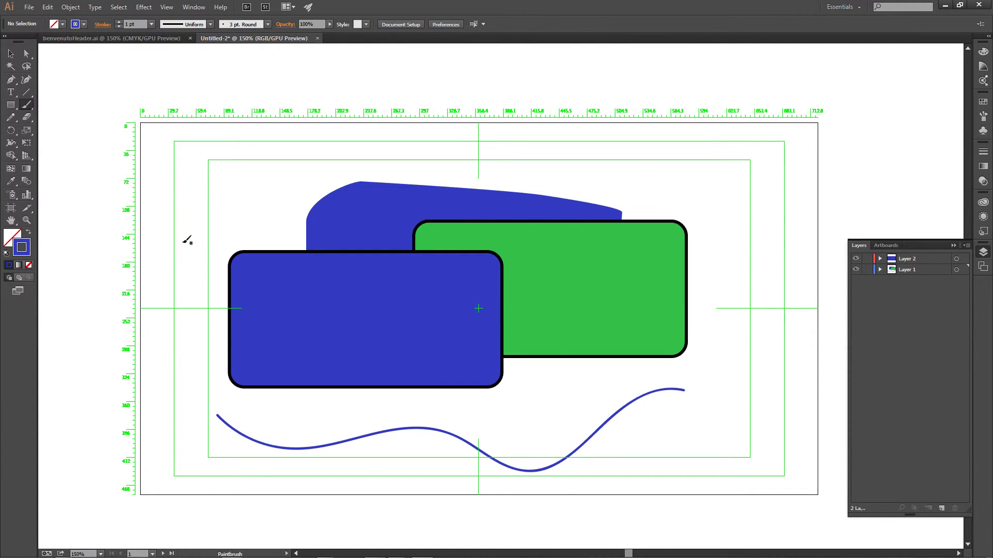
mouse_move(388, 455)
mouse_down()
mouse_move(366, 477)
mouse_move(406, 491)
mouse_move(400, 445)
mouse_move(379, 457)
mouse_up()
mouse_move(475, 471)
mouse_down()
mouse_move(457, 487)
mouse_move(472, 504)
mouse_move(474, 473)
mouse_up()
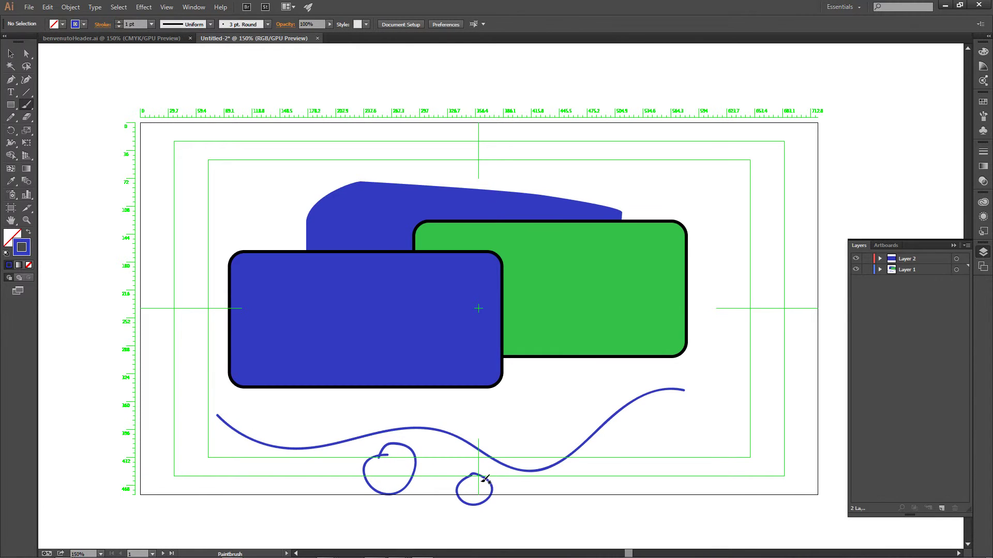
mouse_move(151, 189)
mouse_down()
mouse_move(165, 206)
mouse_move(266, 169)
mouse_move(425, 153)
mouse_move(641, 158)
mouse_up()
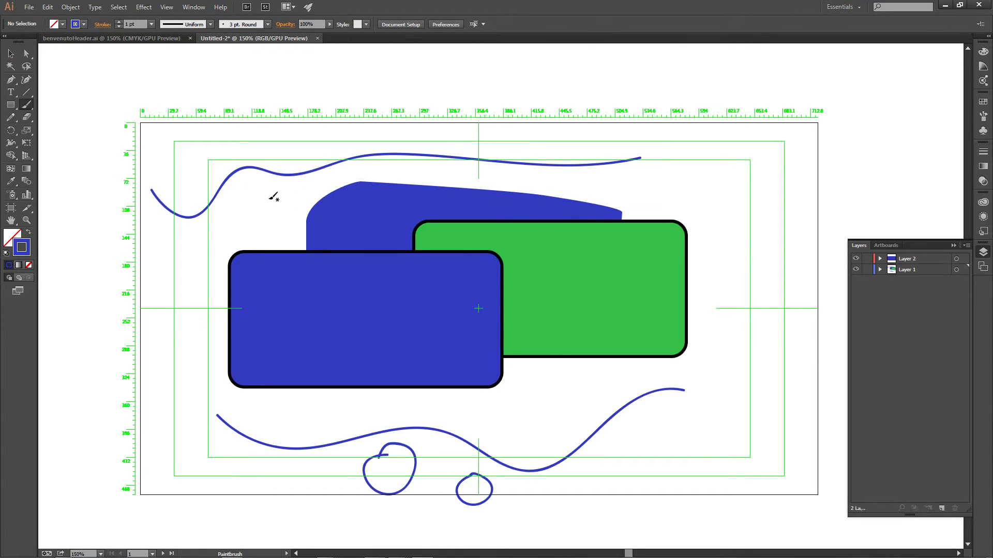
Inspect the anchor points of the upper brush line and the handles at its right end with Direct Selection.
click(26, 53)
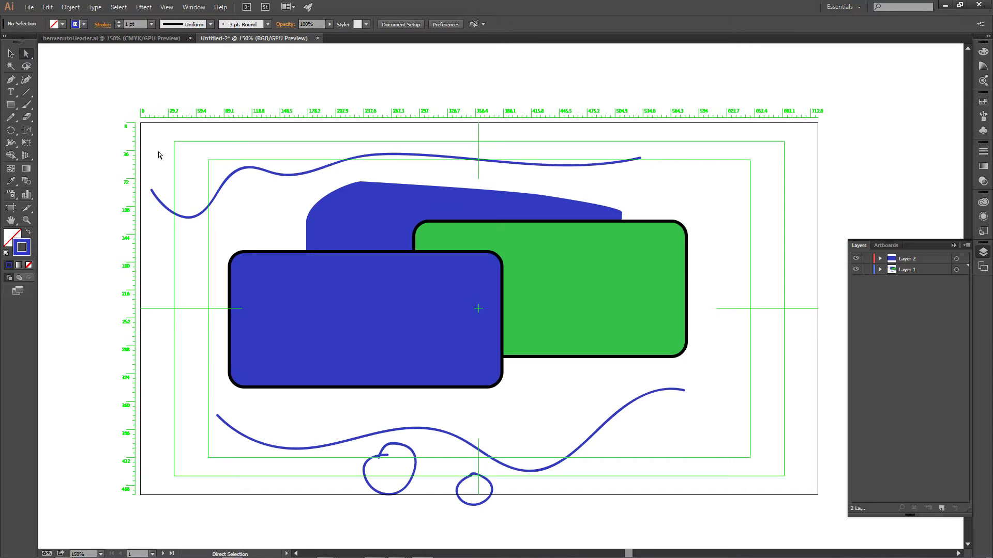
click(258, 171)
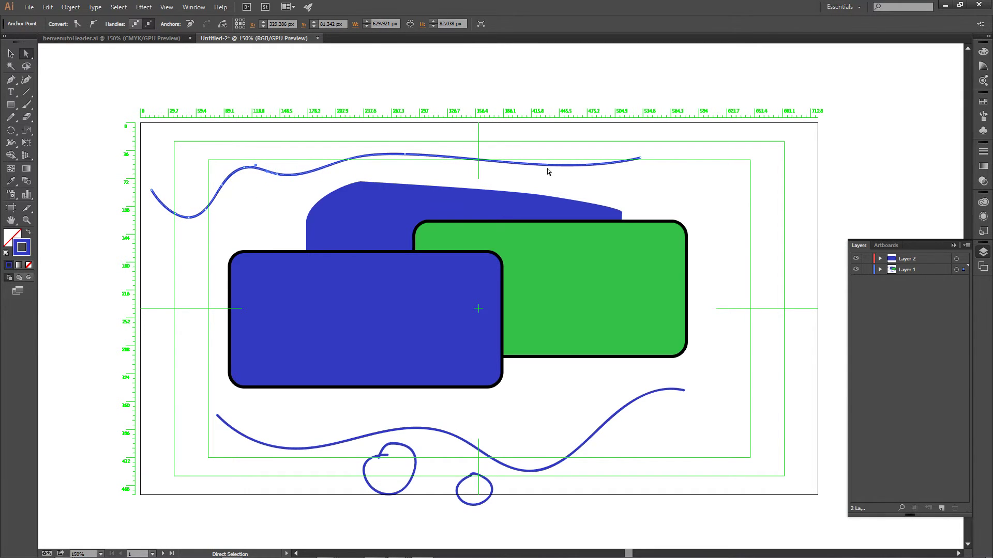
click(640, 158)
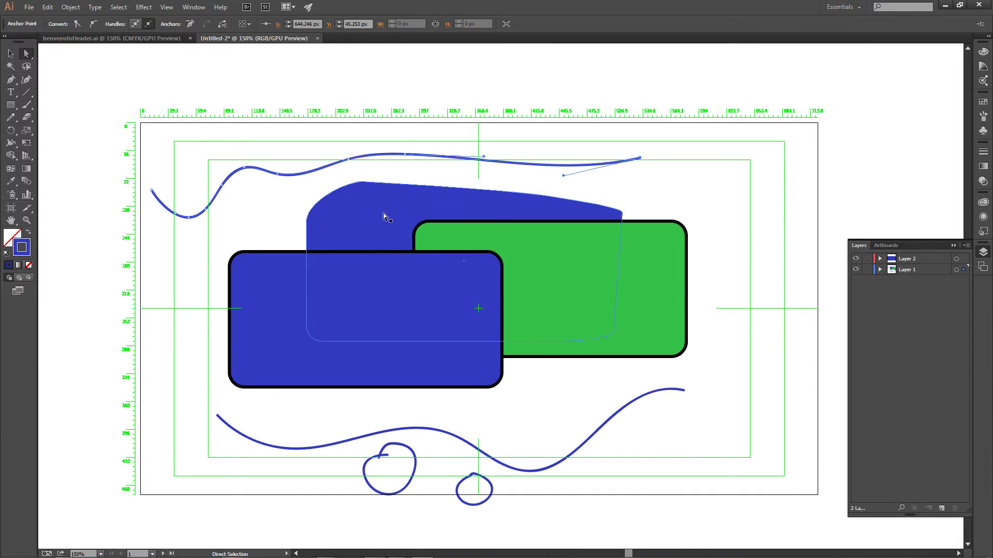
Try to erase part of the outlined blue rectangle with the Eraser, switching the active layer between attempts.
click(27, 118)
mouse_move(332, 306)
mouse_down()
mouse_move(367, 309)
mouse_move(335, 313)
mouse_up()
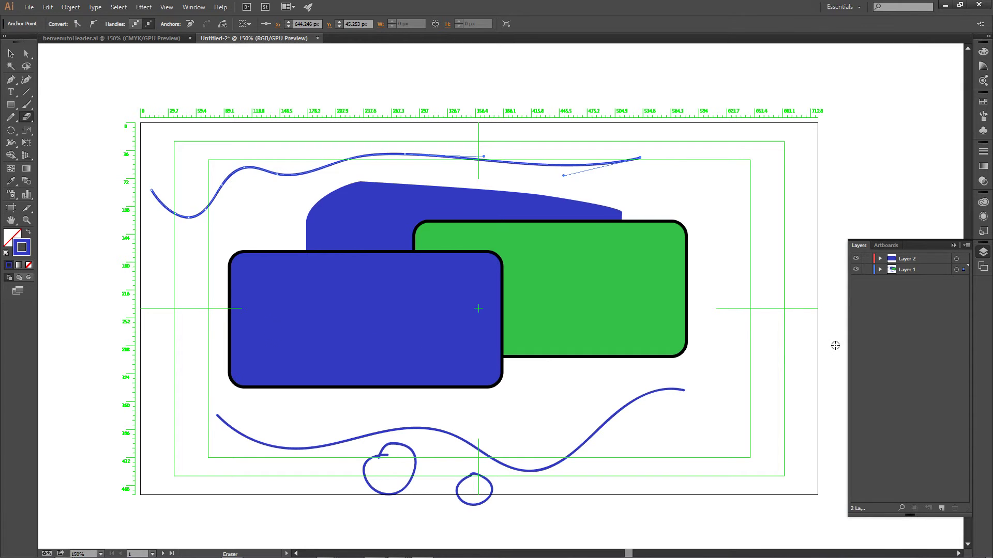
click(921, 259)
mouse_move(339, 287)
mouse_down()
mouse_move(314, 308)
mouse_move(327, 307)
mouse_up()
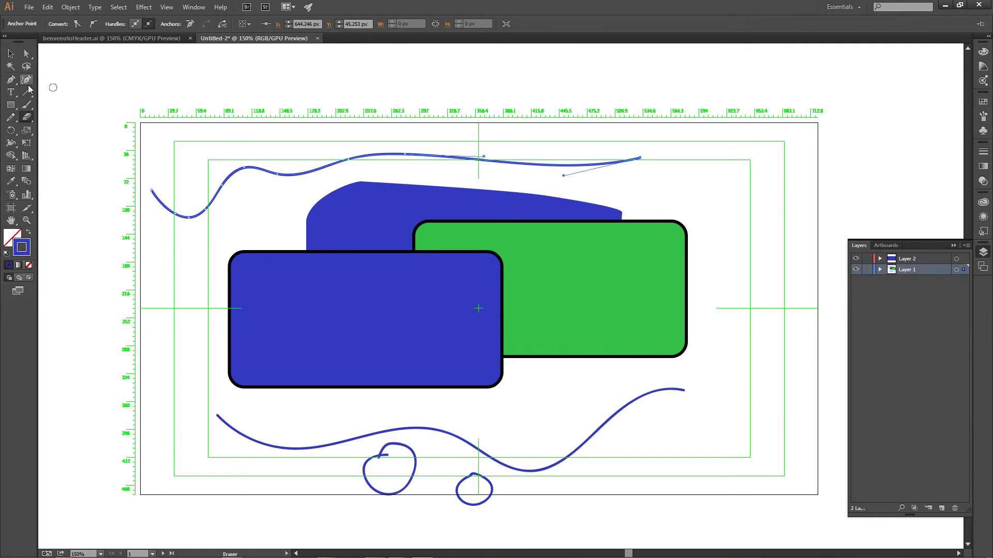
Move the outlined blue rectangle up to about X 283, Y 204 px and deselect it.
click(11, 53)
click(284, 293)
drag(326, 307, 320, 272)
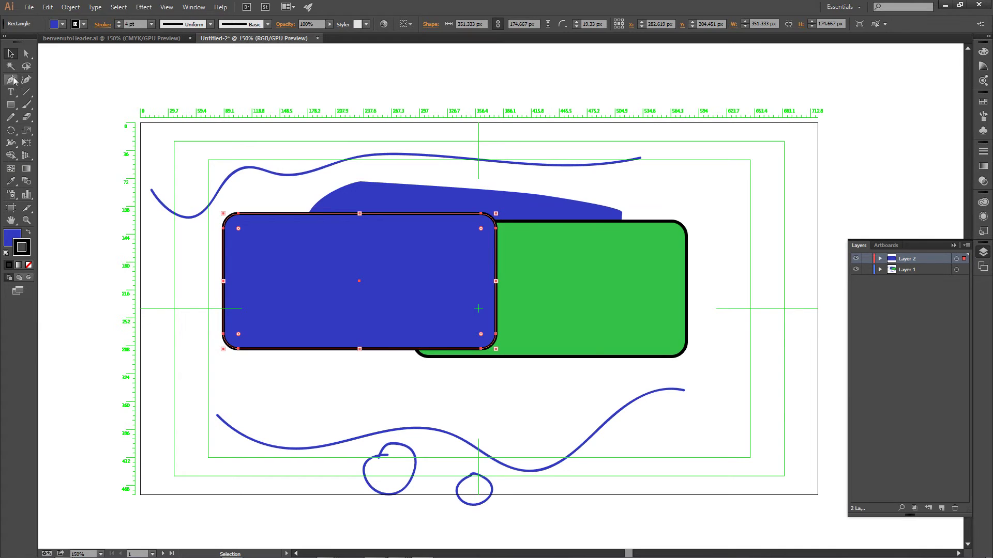
click(285, 402)
Add the point text "aSIUHdaiw dbasd" below the blue rectangle.
click(11, 92)
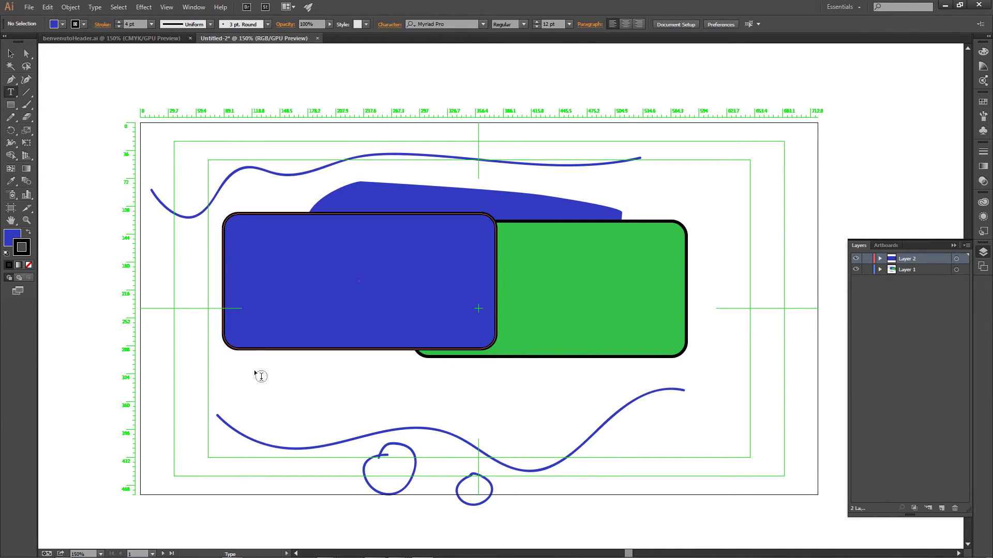
click(268, 403)
text(aSIUHdajw dbasc)
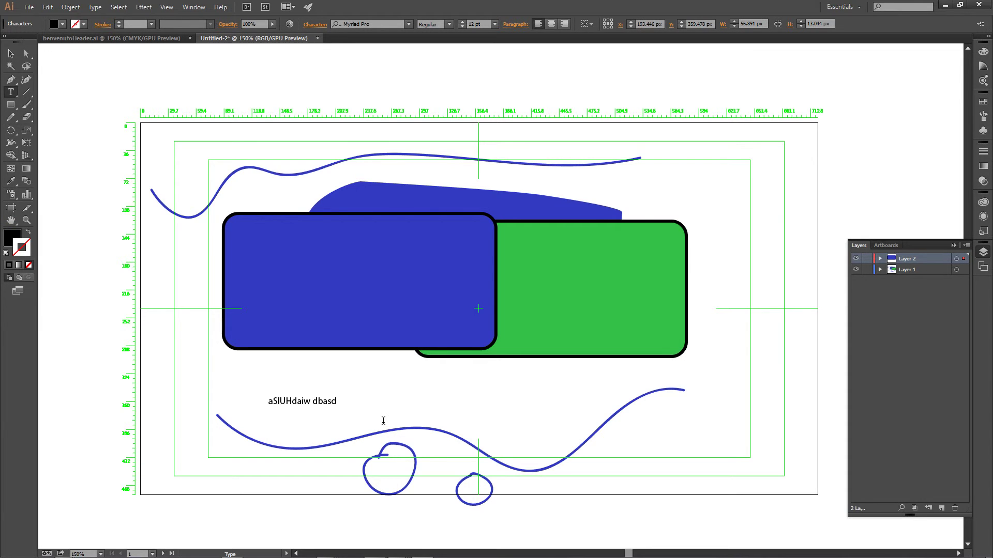
Move the text up about 10 px and set its font to Mongolian Baiti.
click(10, 53)
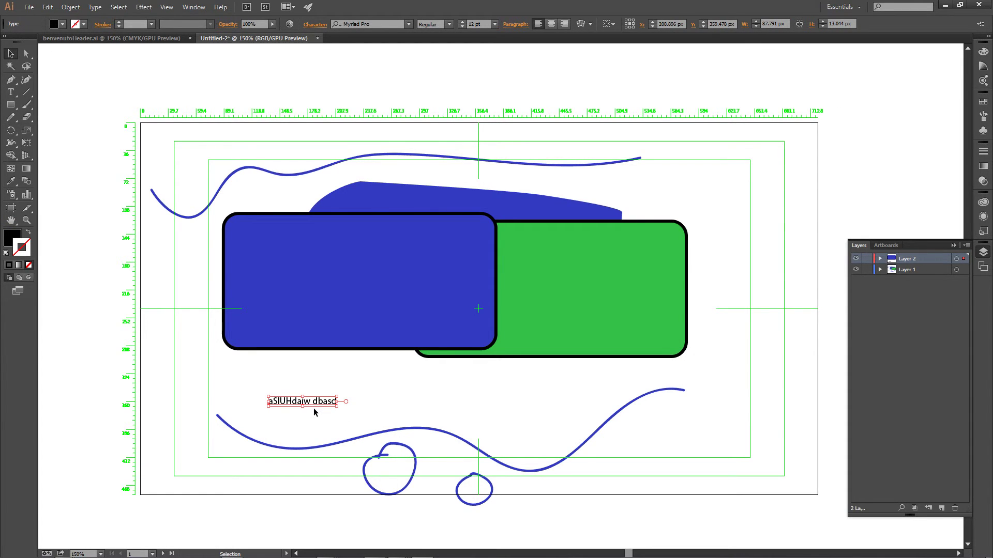
drag(312, 402, 311, 397)
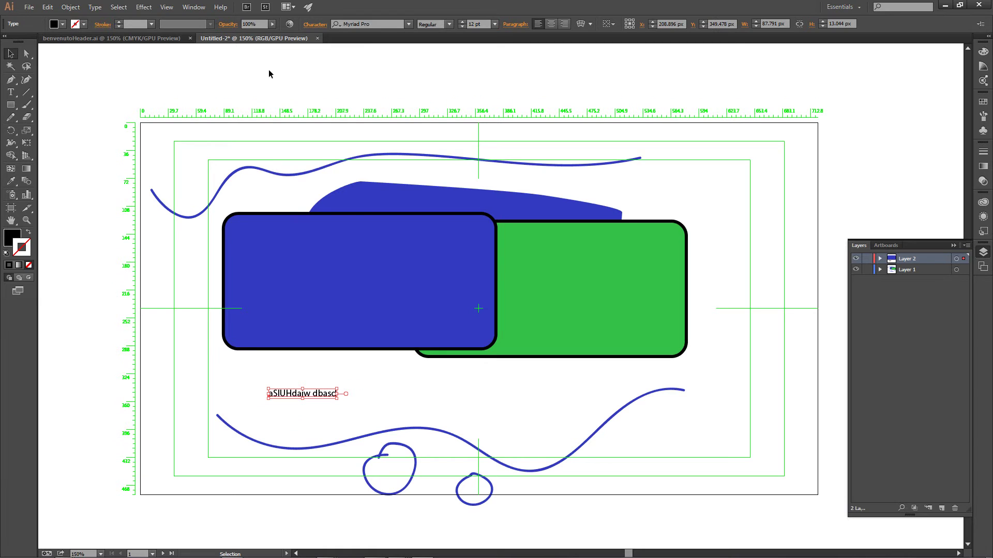
click(409, 23)
click(403, 129)
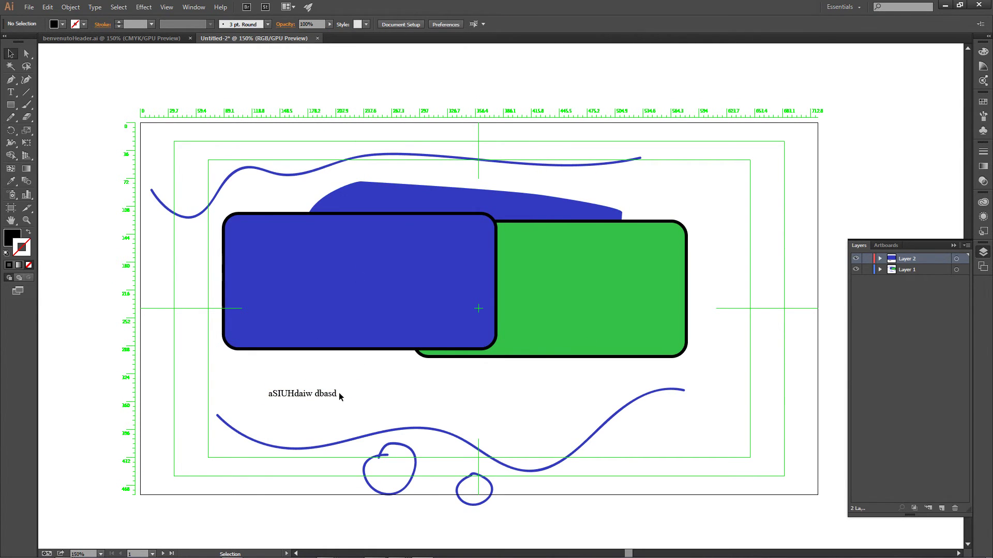
Increase the text's font size to 20 pt.
click(315, 392)
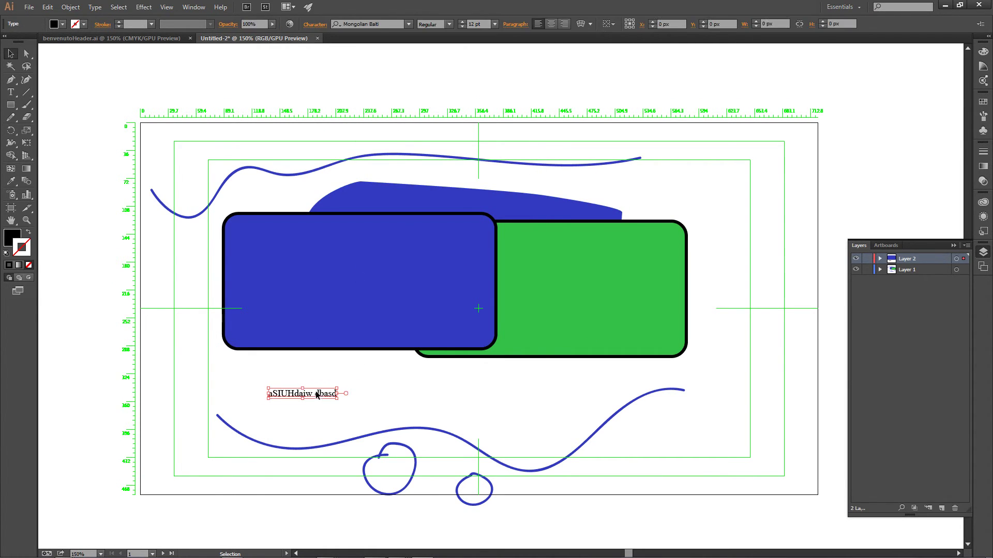
click(462, 22)
click(461, 23)
click(462, 22)
click(462, 23)
click(462, 22)
click(461, 22)
click(462, 22)
click(462, 22)
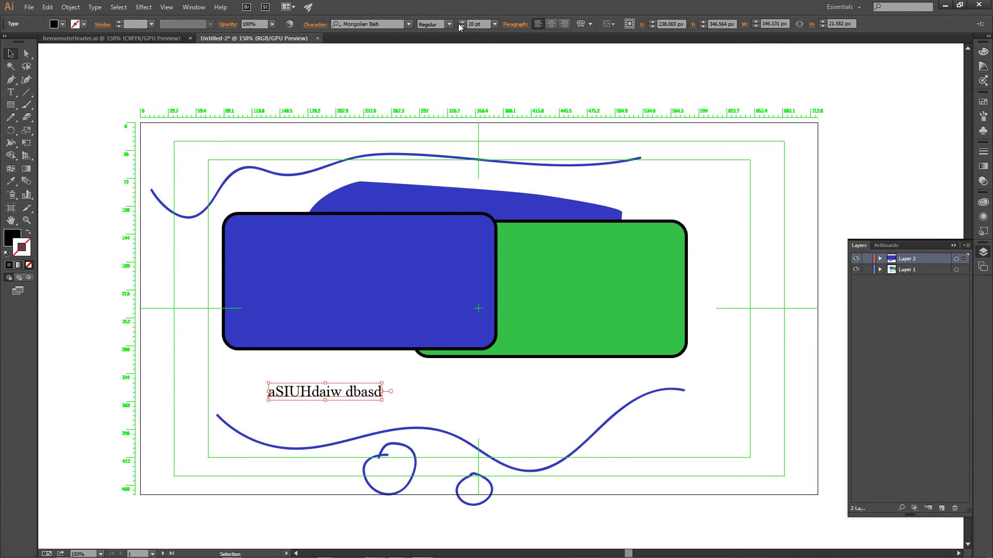
Change the text's fill colour to red and return to the Selection tool.
click(55, 24)
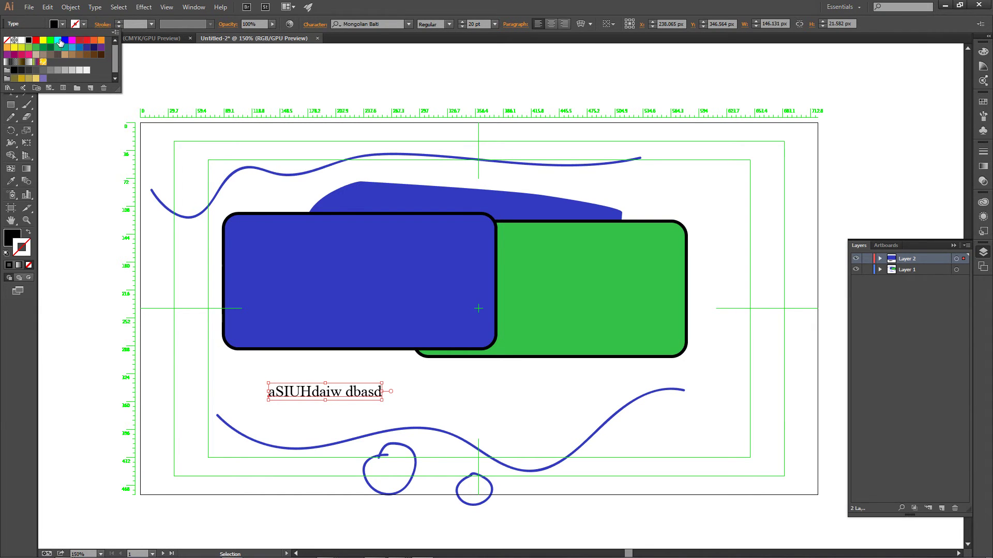
click(35, 40)
click(163, 149)
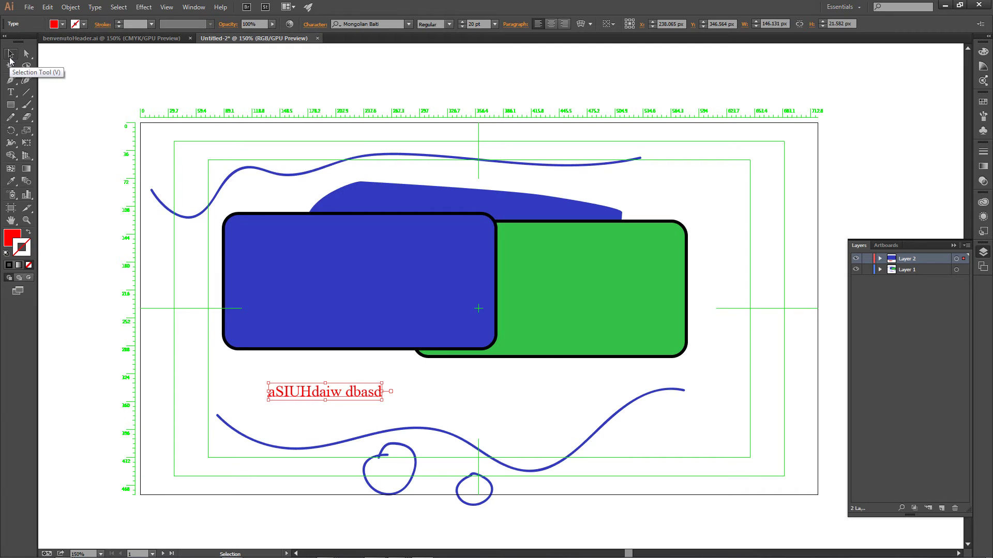
click(9, 58)
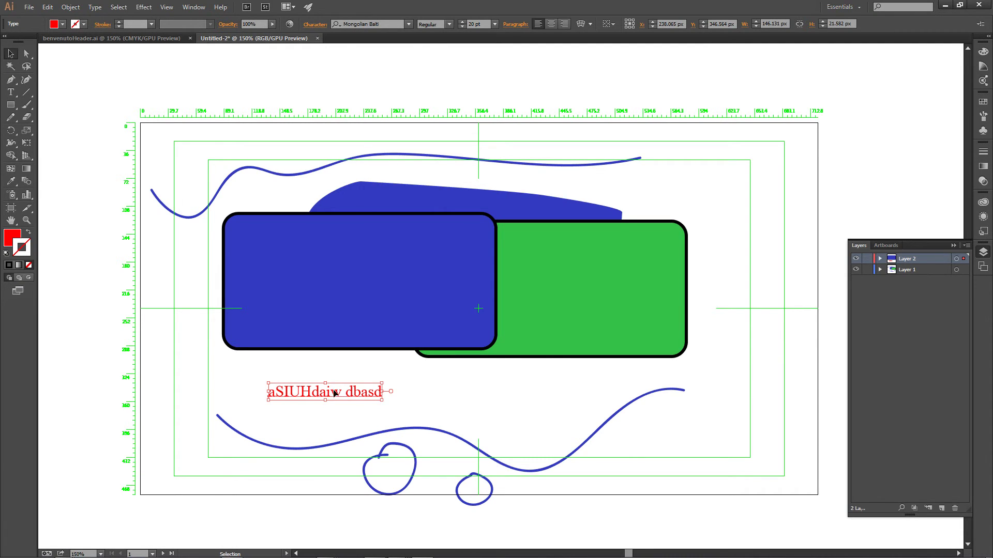
Select the blue rounded rectangle and apply a linear gradient to its fill.
click(281, 404)
click(316, 391)
click(465, 267)
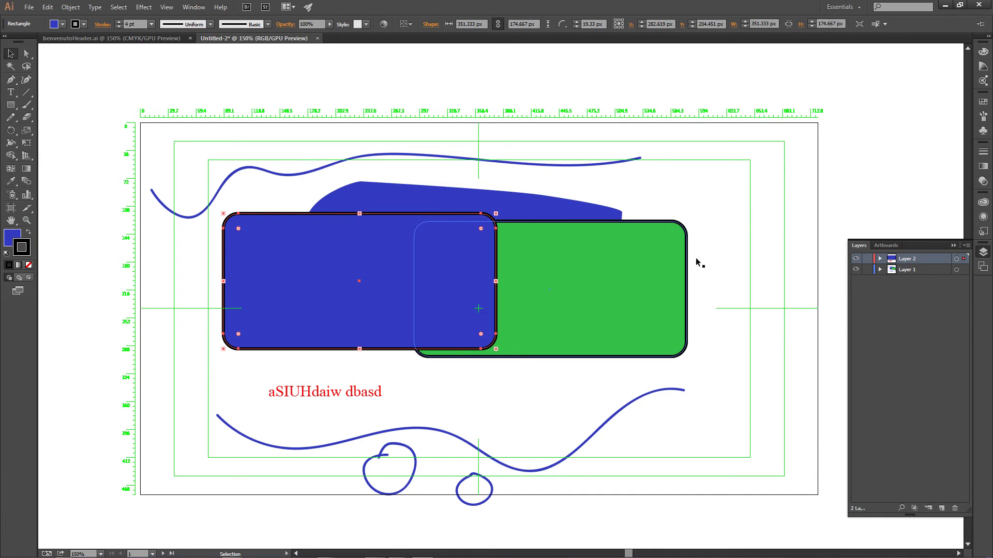
click(984, 168)
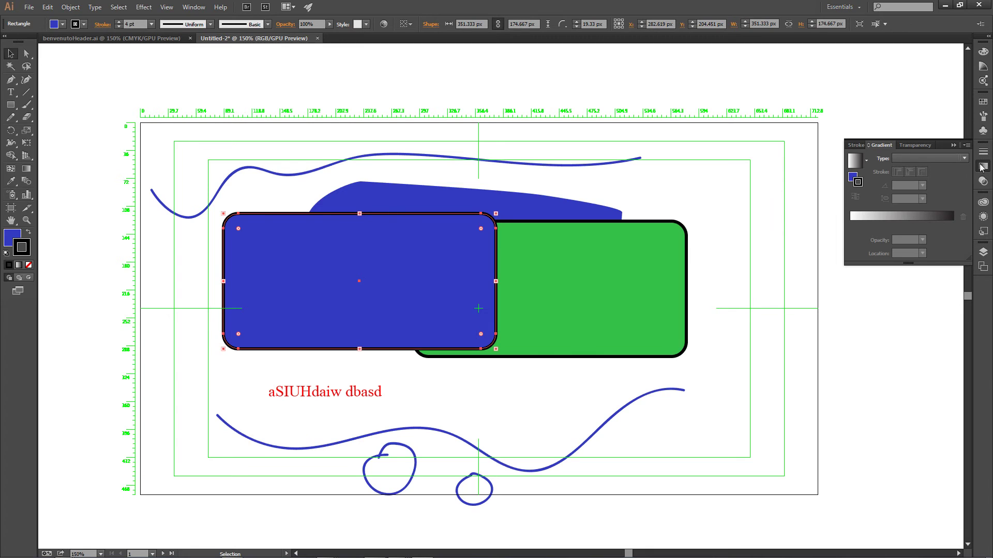
click(854, 178)
click(919, 157)
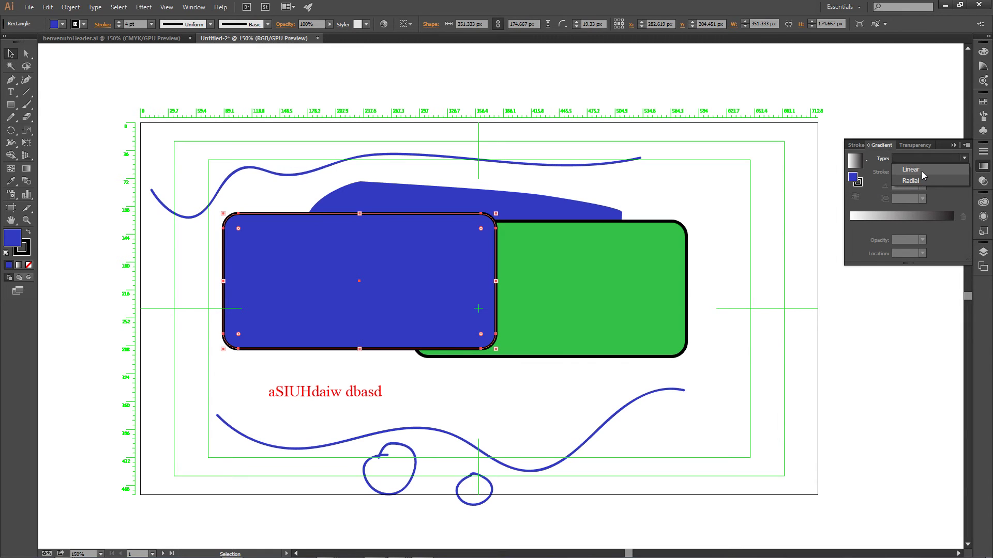
click(921, 173)
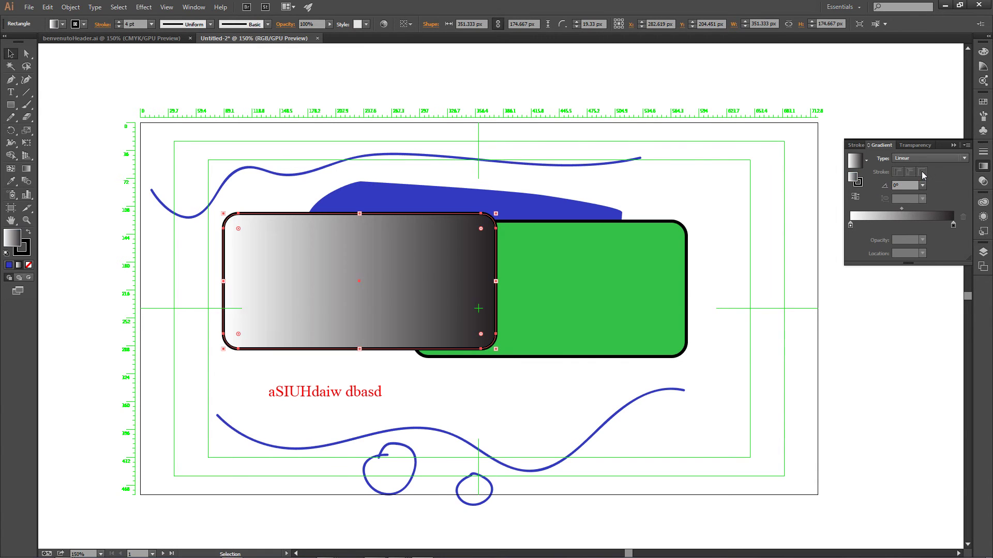
Recolour the gradient's black end stop, first with a magenta swatch and finally with blue 2E00BF.
double_click(954, 230)
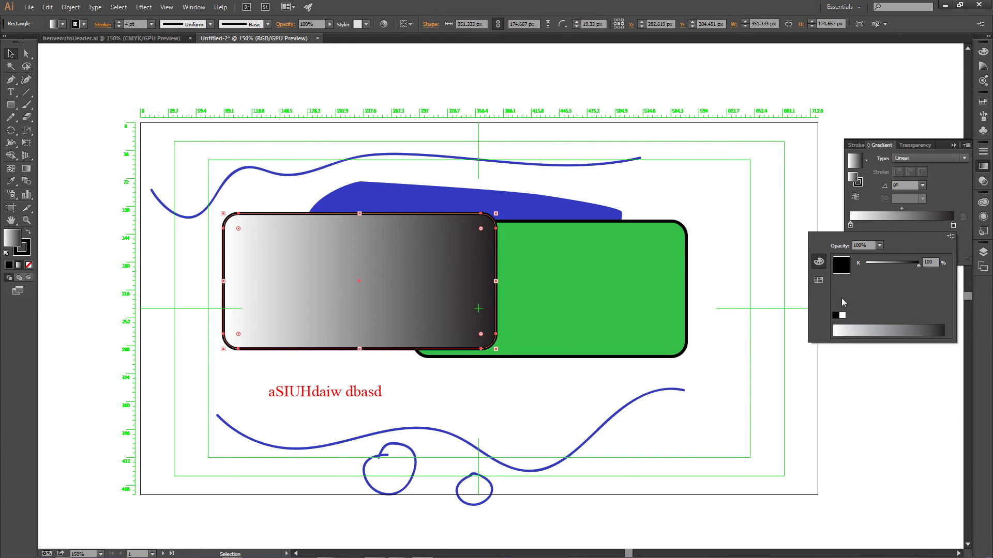
click(818, 280)
click(910, 263)
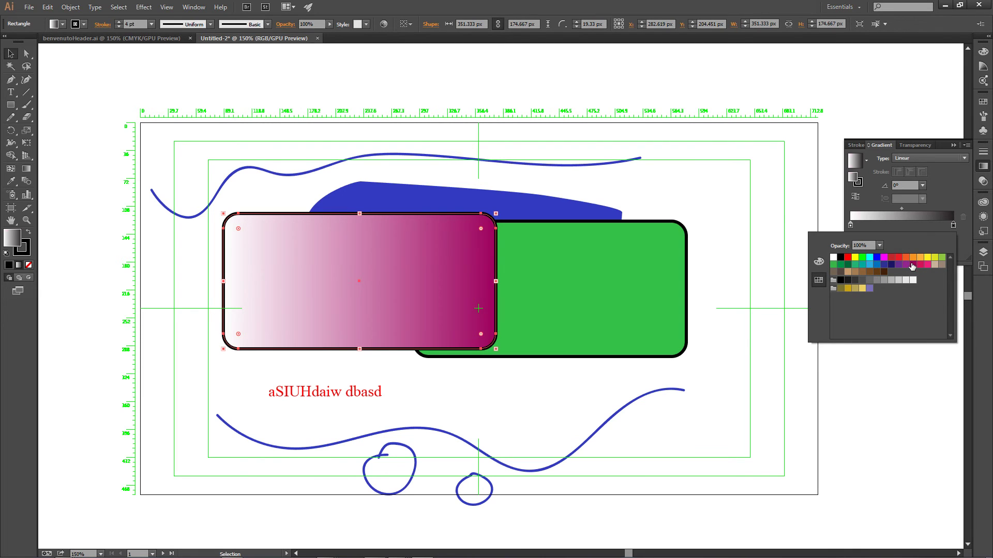
click(818, 259)
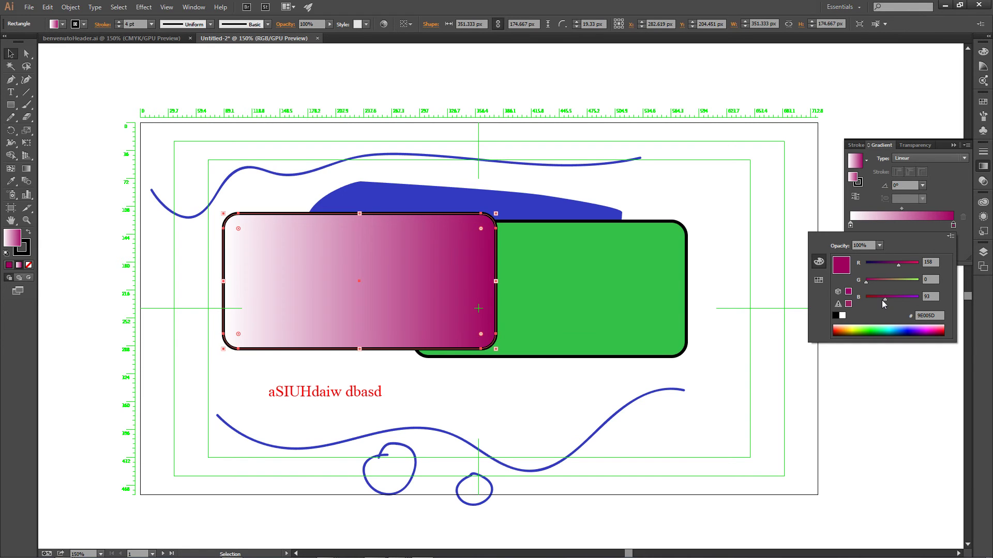
click(914, 326)
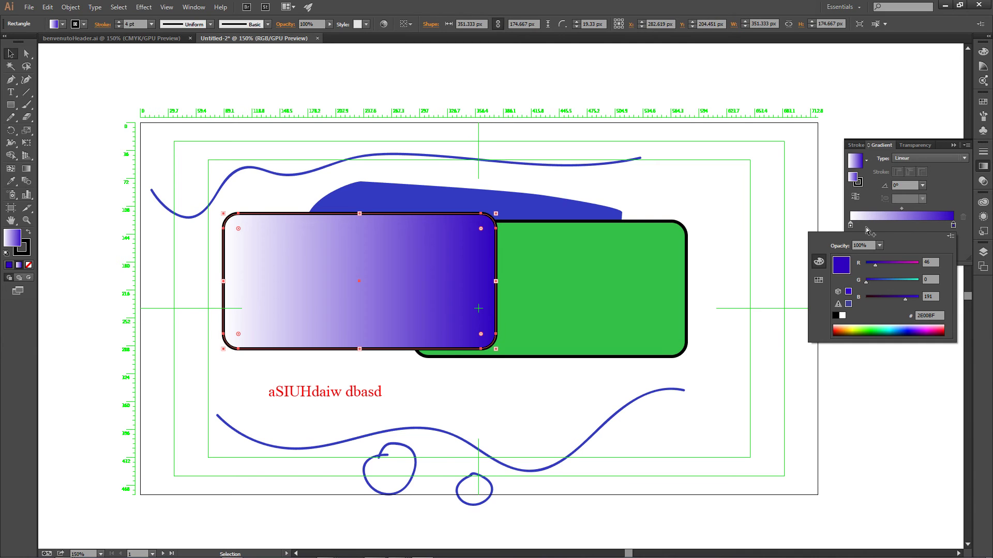
Recolour the gradient's white start stop with the green swatch 22B573.
click(847, 228)
double_click(849, 225)
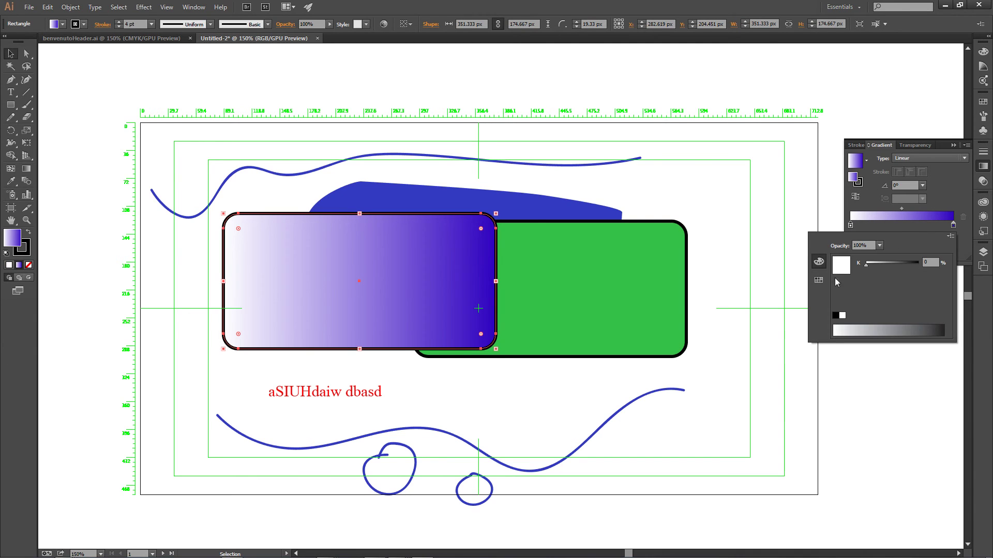
click(818, 280)
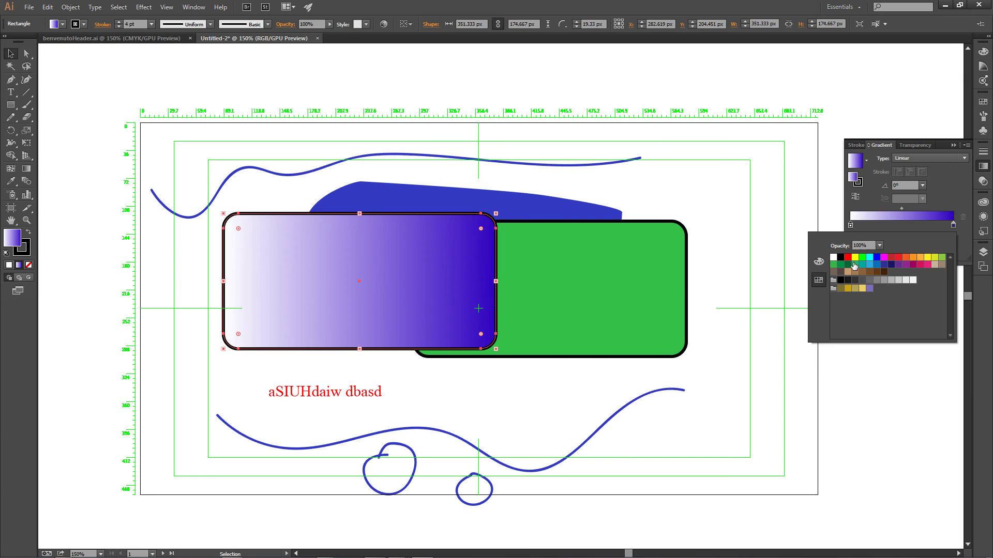
click(855, 264)
click(819, 262)
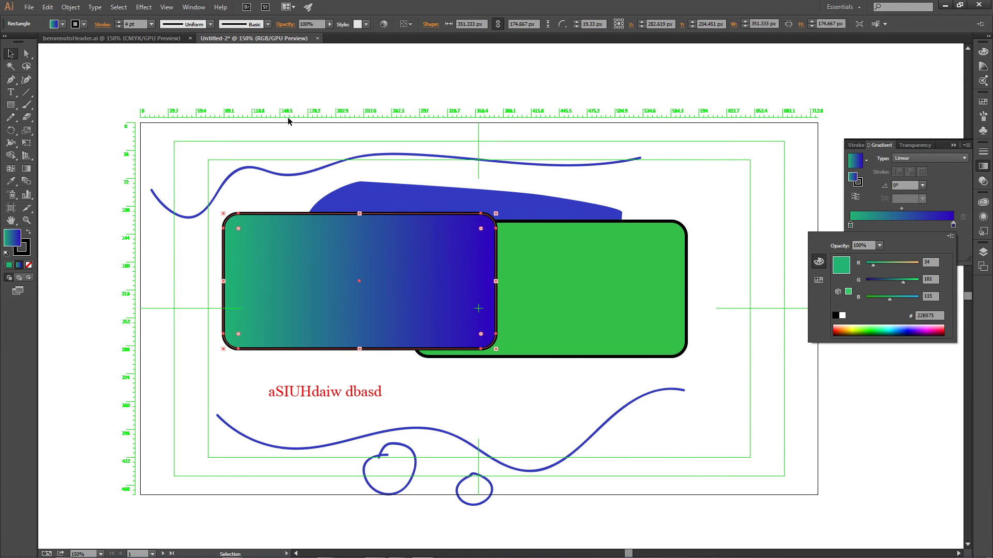
Shift the gradient's midpoint to 56.9% and move the gradient rectangle about 51 px left and 29 px down.
click(10, 53)
click(176, 275)
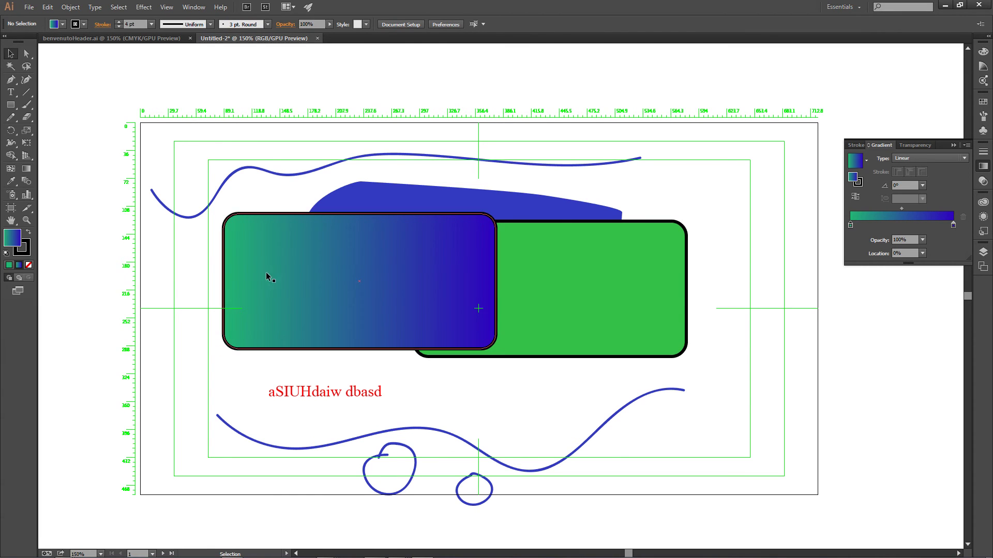
click(387, 320)
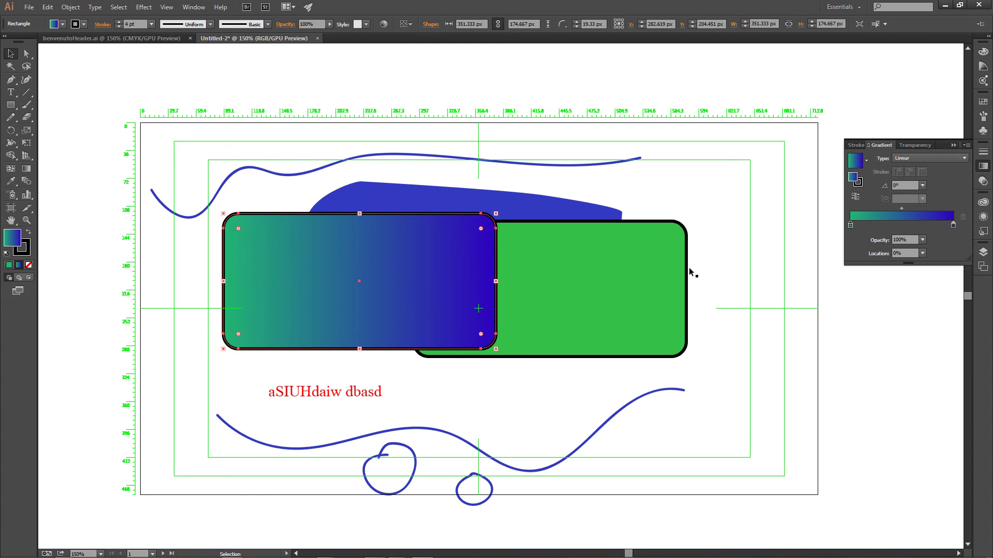
mouse_move(902, 209)
mouse_down()
mouse_move(917, 206)
mouse_move(908, 209)
mouse_up()
drag(291, 250, 250, 269)
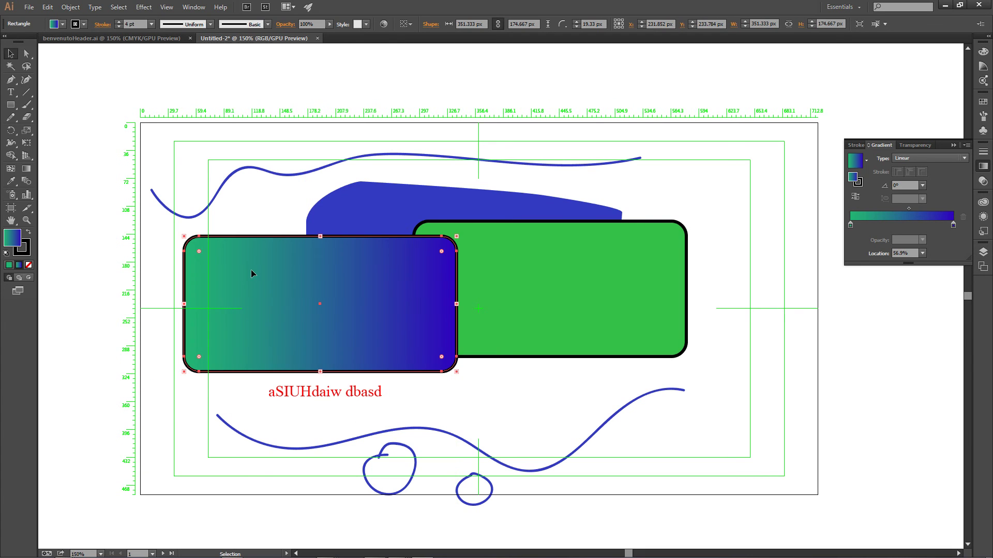